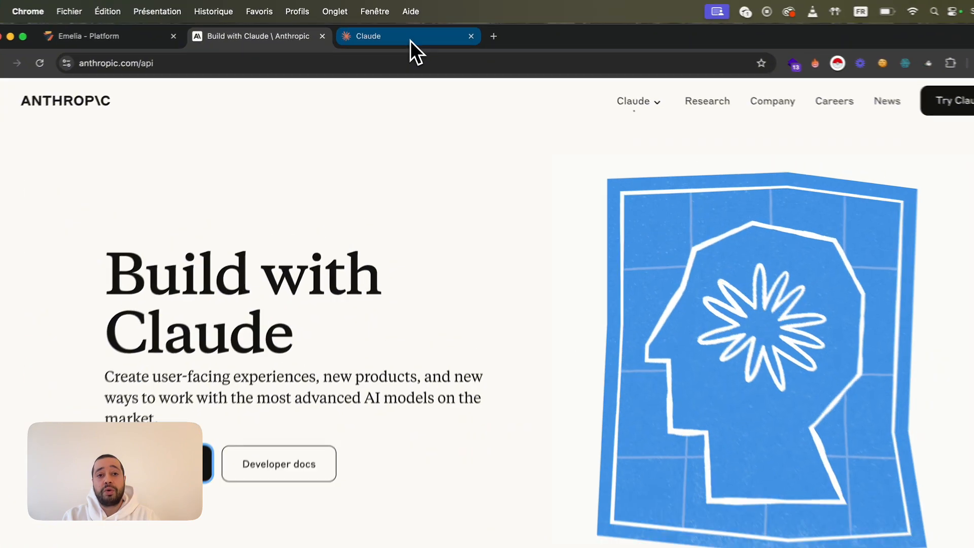
# Step: Go from the Build with Claude page to the Anthropic Console and open the prompt generator
pyautogui.click(408, 35)
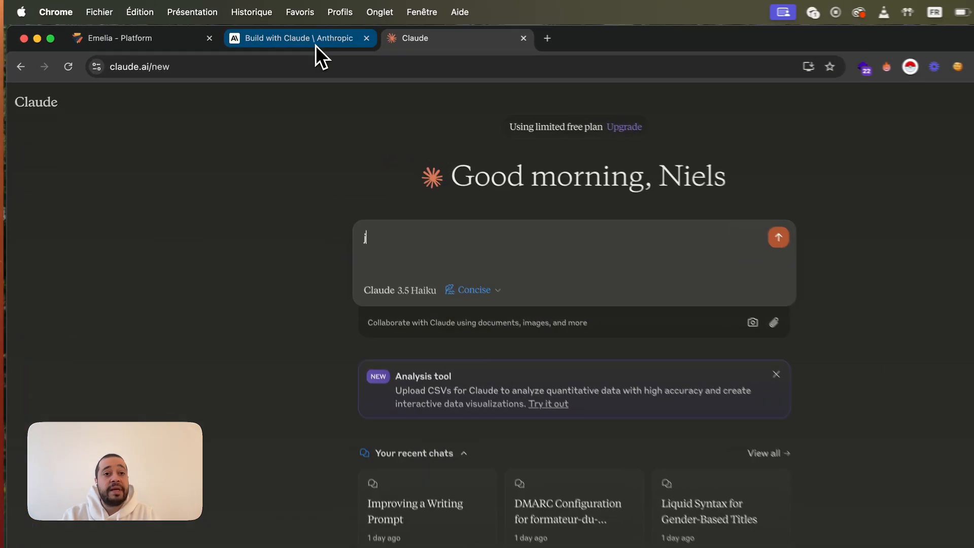
pyautogui.click(290, 29)
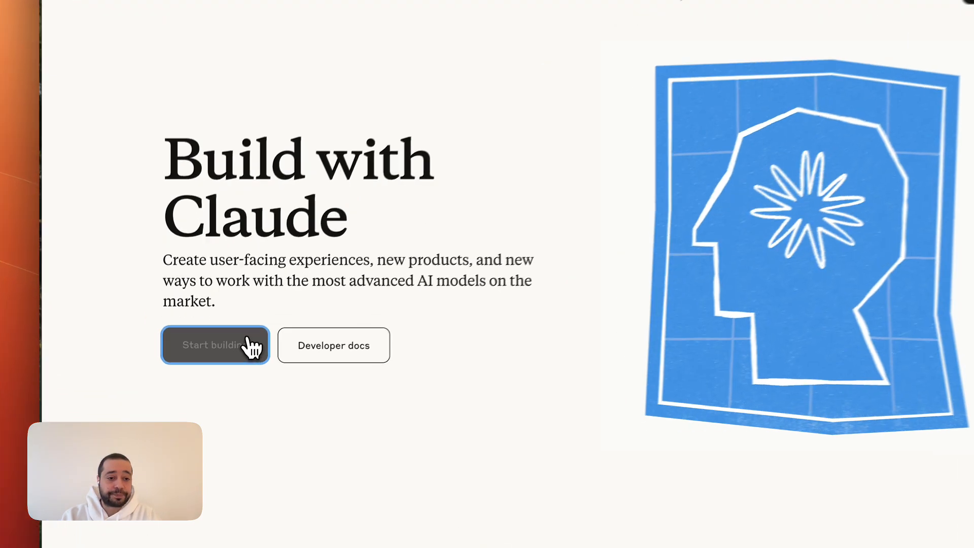
pyautogui.click(204, 363)
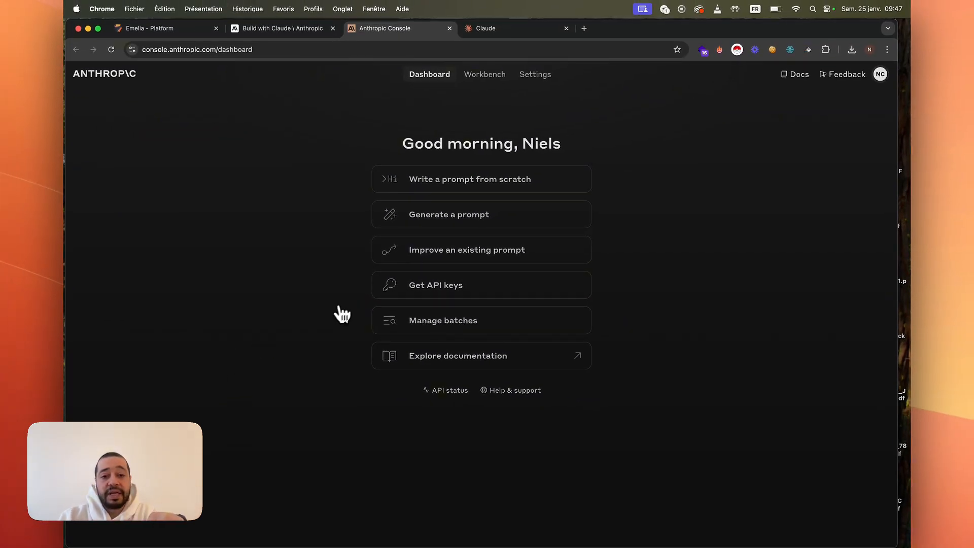
pyautogui.click(477, 218)
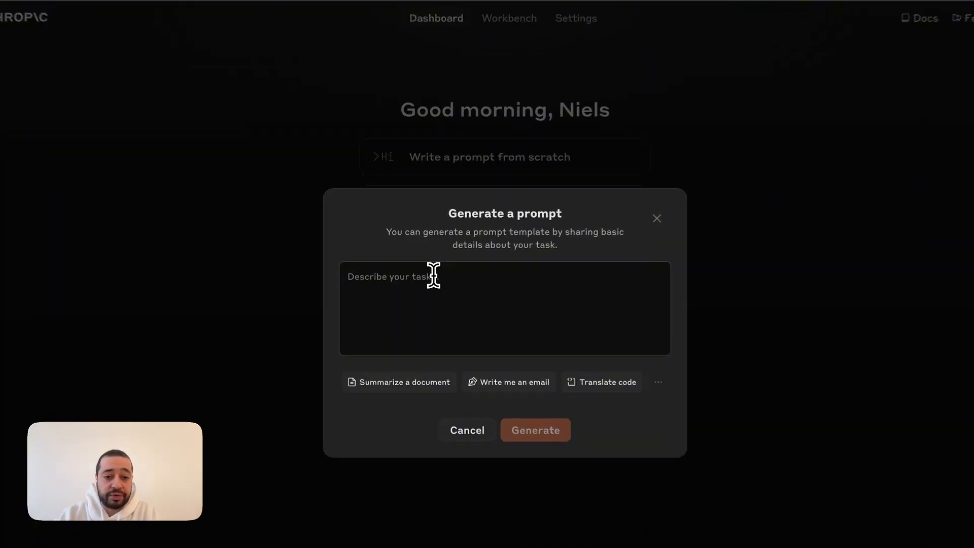
# Step: Begin the task description with "Basé sur les informations du prospect que je vais te donner, ecris"
pyautogui.click(424, 276)
pyautogui.write('B&')
pyautogui.press('BackSpace')
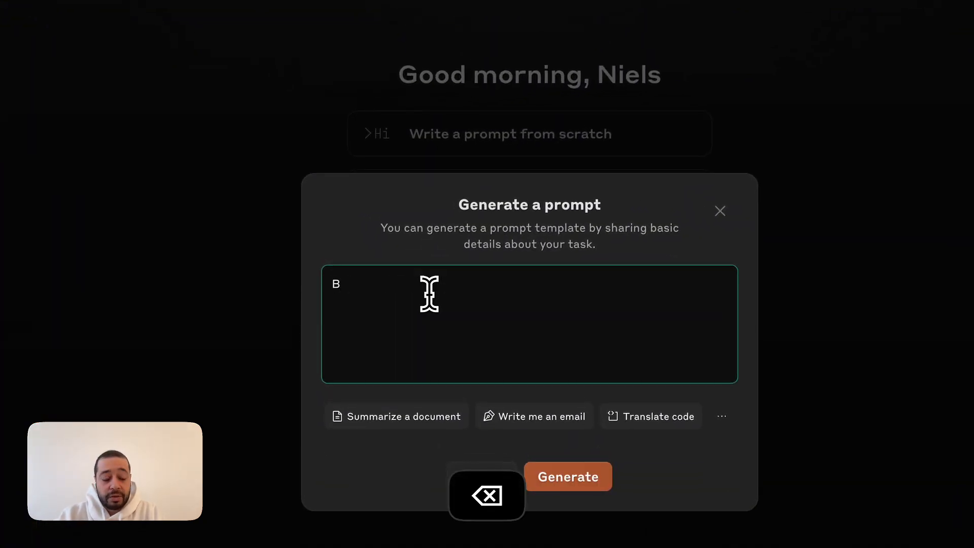
pyautogui.write('asé ')
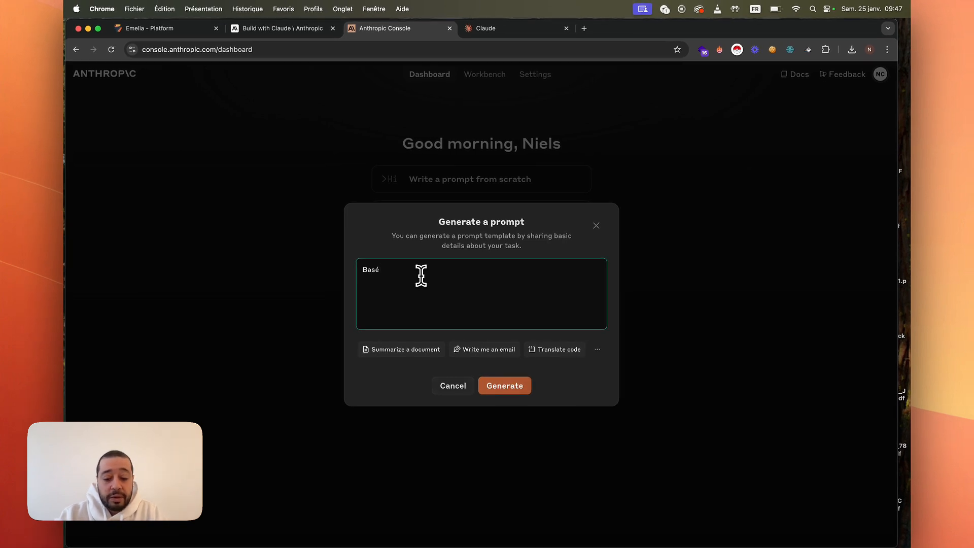
pyautogui.write('sur les info')
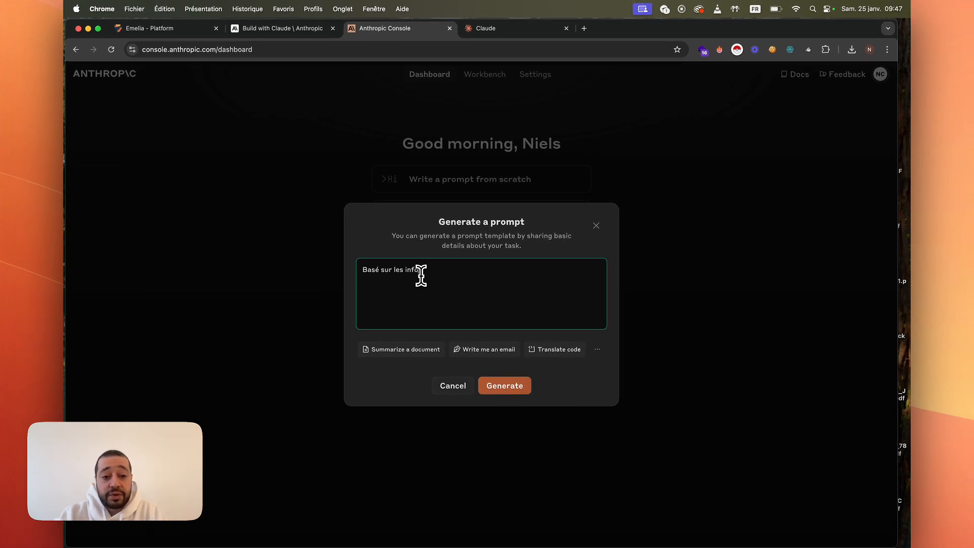
pyautogui.write('rmations d')
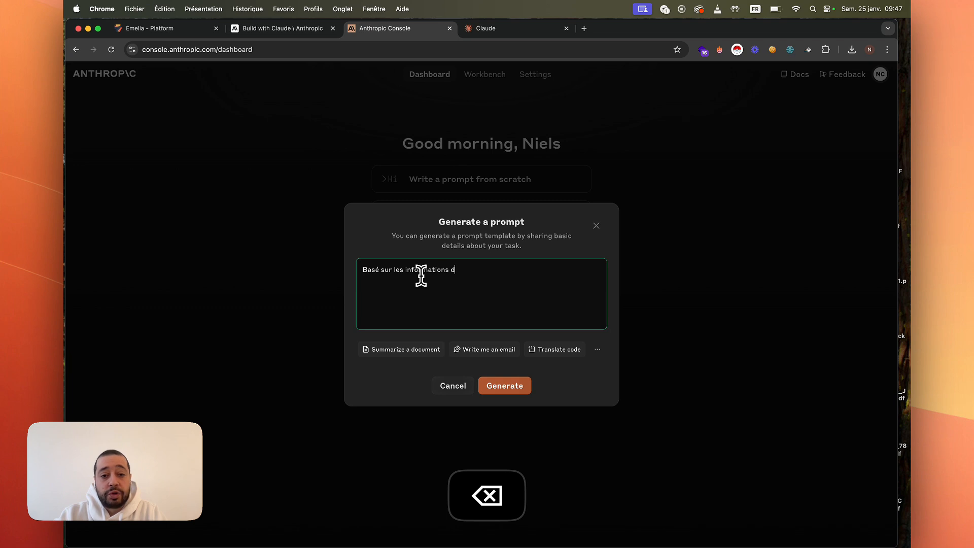
pyautogui.write('u prospect ')
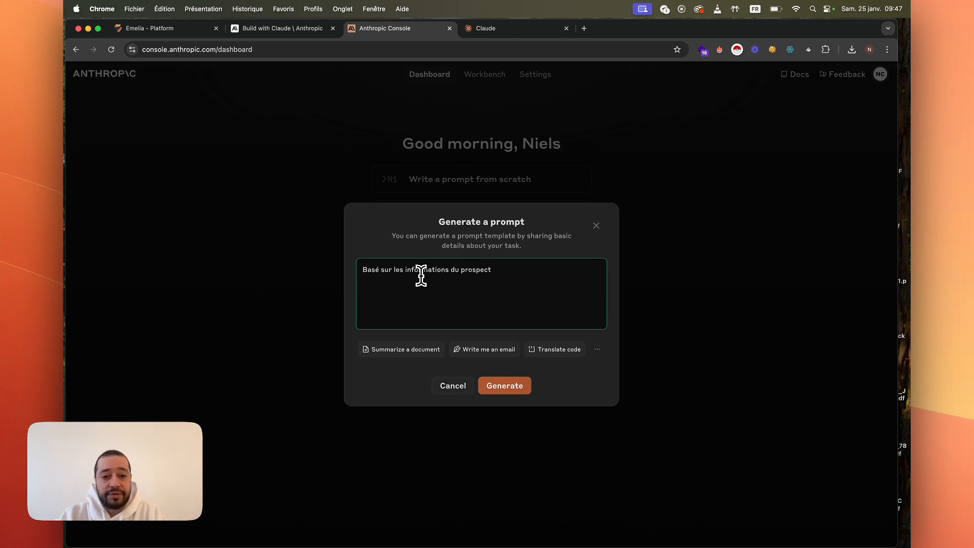
pyautogui.write('qu')
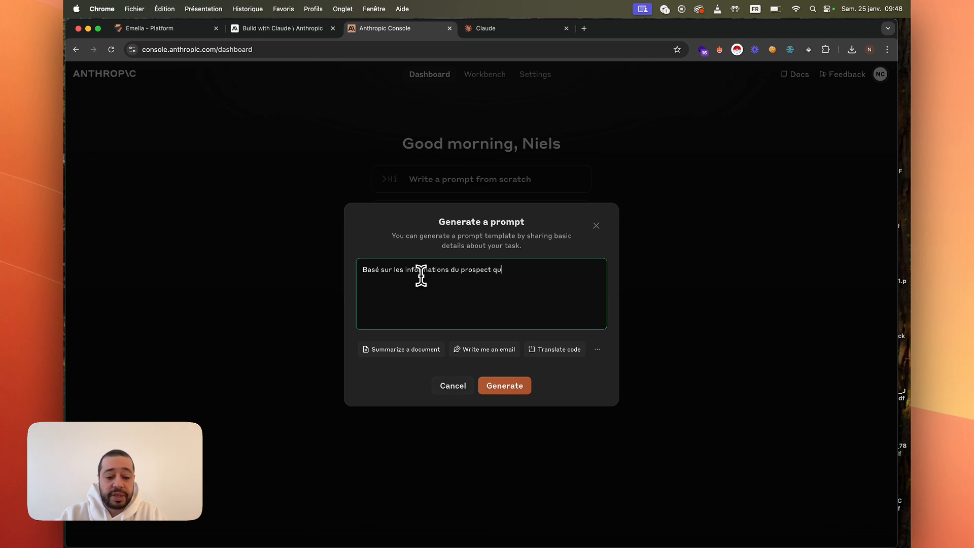
pyautogui.write('e je vais te do')
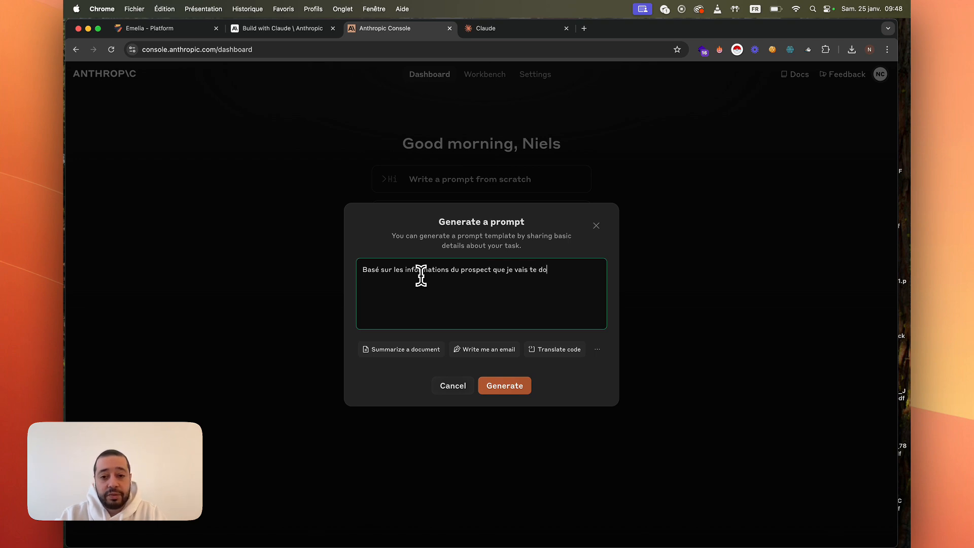
pyautogui.write('nner, ecris ')
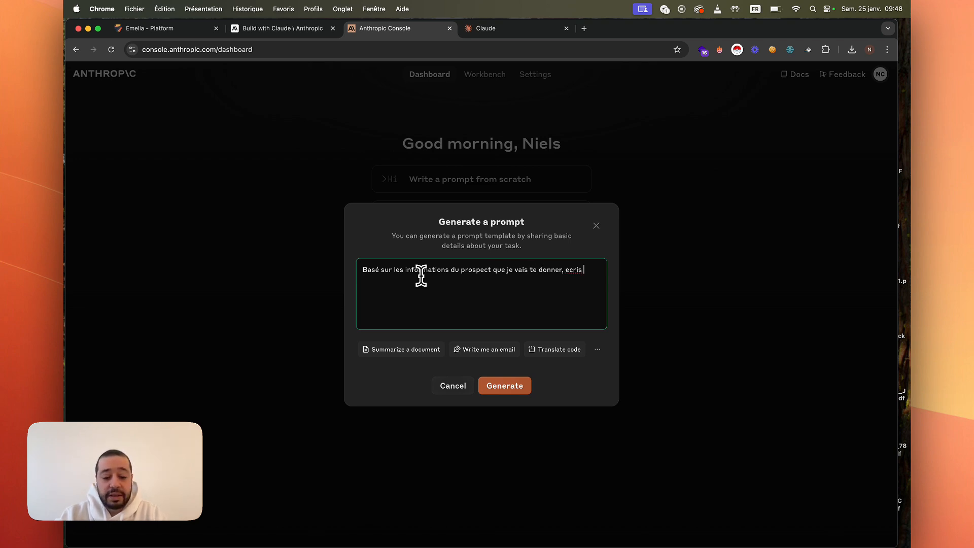
# Step: Continue the task description with "moi une séquence de cold email en 4 étapes pour"
pyautogui.write('moi une ac')
pyautogui.press('BackSpace')
pyautogui.press('BackSpace')
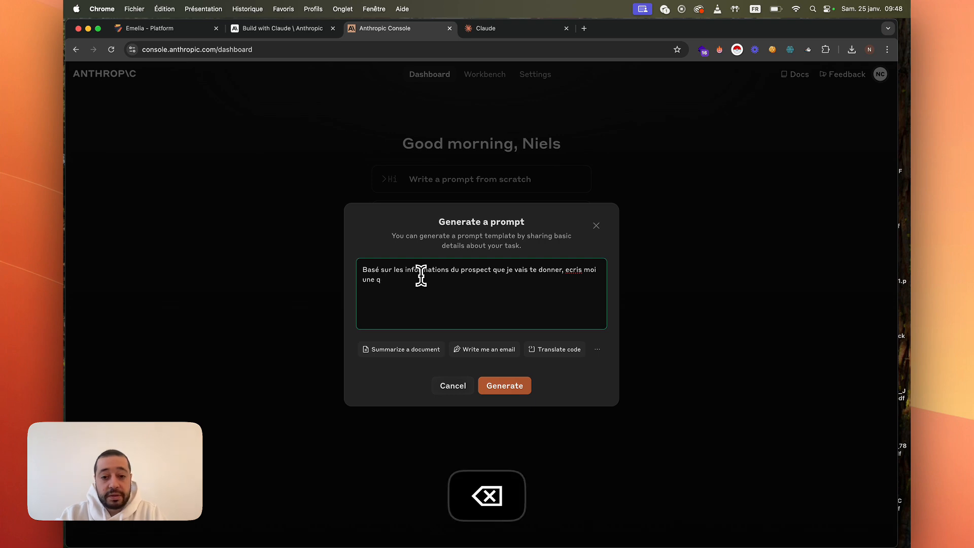
pyautogui.write('séquenc')
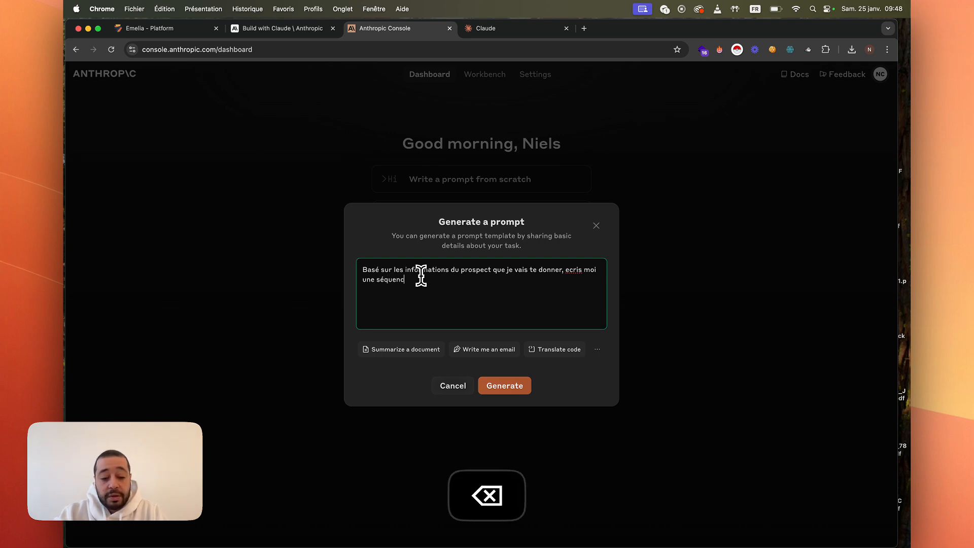
pyautogui.write('e de cold')
pyautogui.press('BackSpace')
pyautogui.write('d')
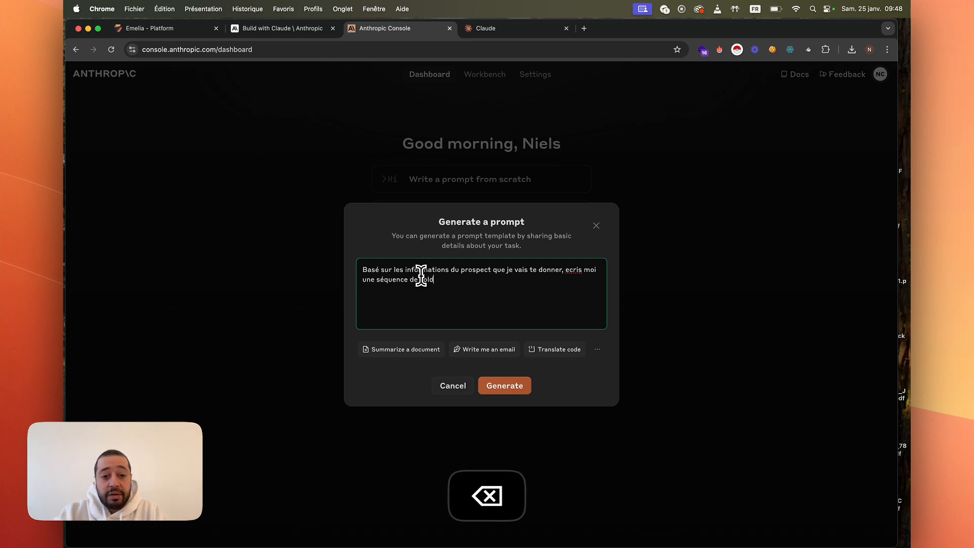
pyautogui.write(' email en ')
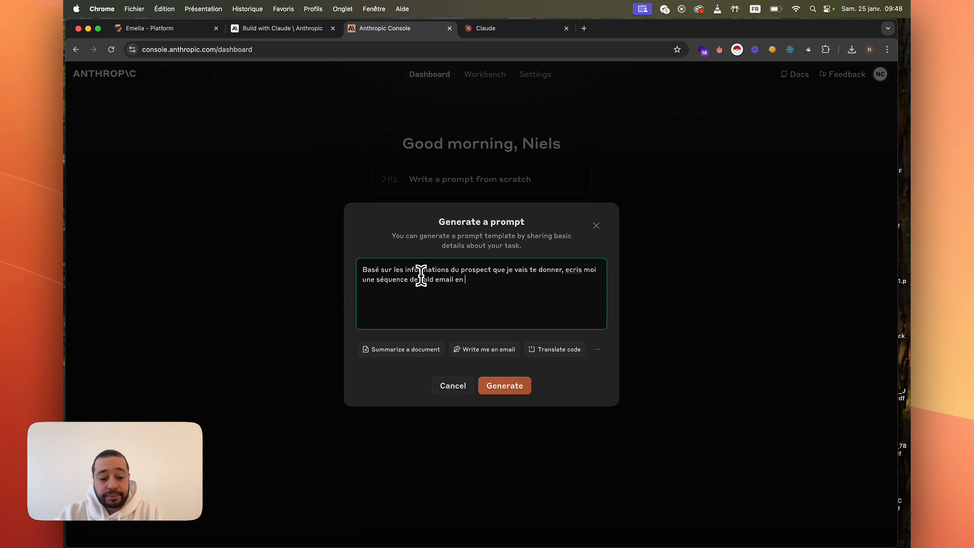
pyautogui.write('4 étapse')
pyautogui.press('BackSpace')
pyautogui.press('BackSpace')
pyautogui.press('BackSpace')
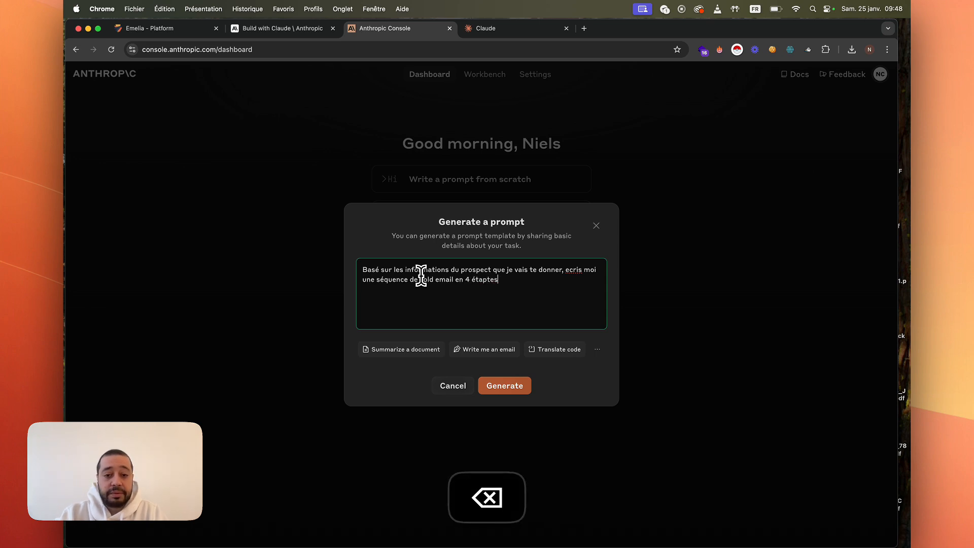
pyautogui.write('es pour ve')
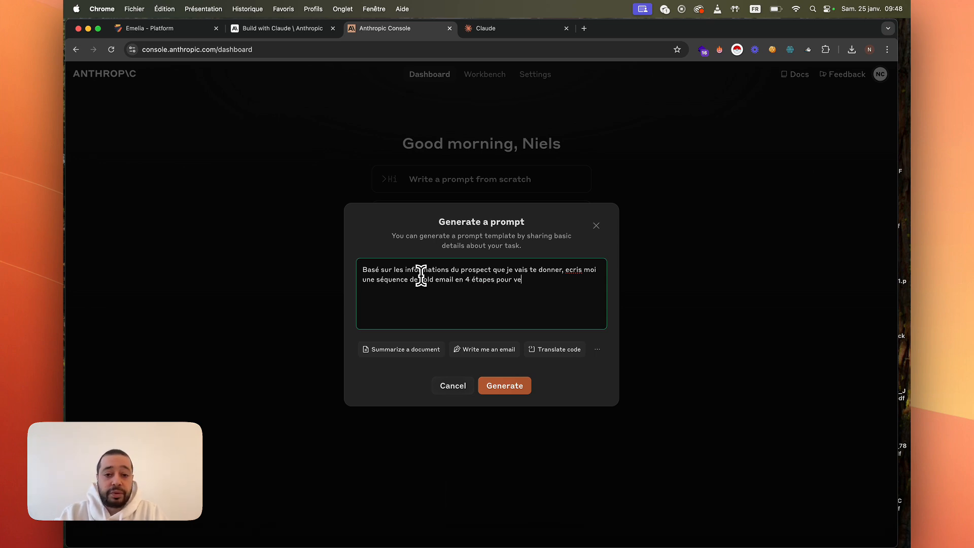
# Step: Add what is being sold to the task description: "vendre mon logiciel de prospection multicanal Emelia.io"
pyautogui.write('ndre mon lgoci')
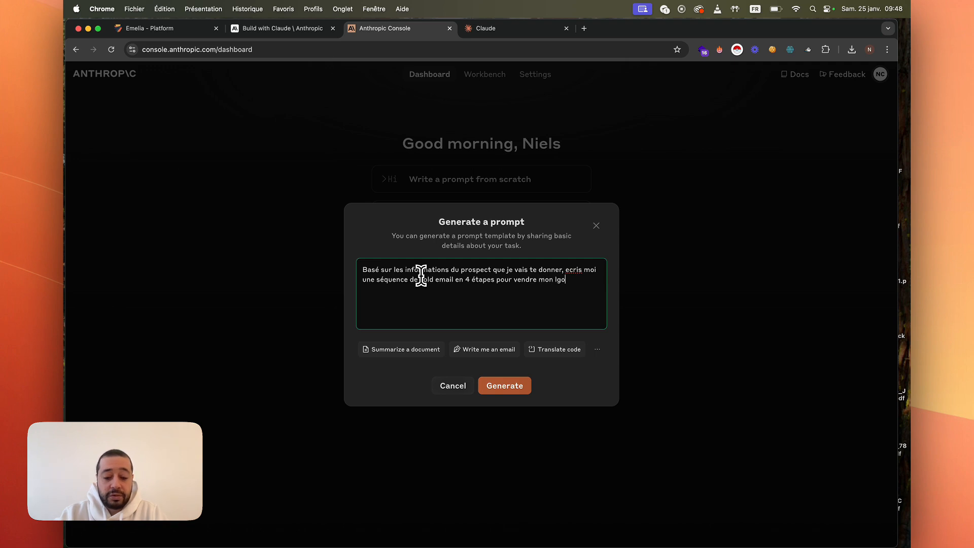
pyautogui.press('BackSpace')
pyautogui.press('BackSpace')
pyautogui.press('BackSpace')
pyautogui.press('BackSpace')
pyautogui.press('BackSpace')
pyautogui.write('log')
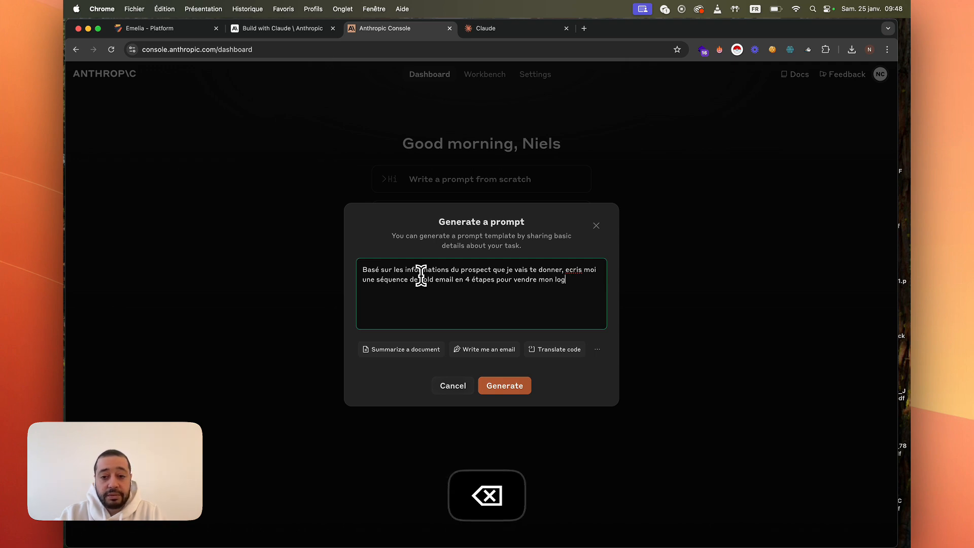
pyautogui.write('iciel de prospection multicanal Em')
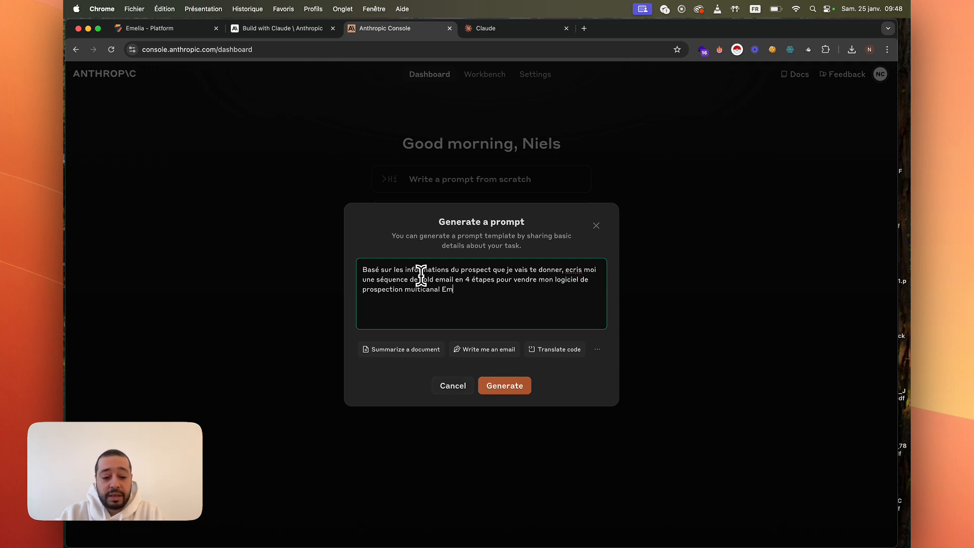
pyautogui.write('elia.io')
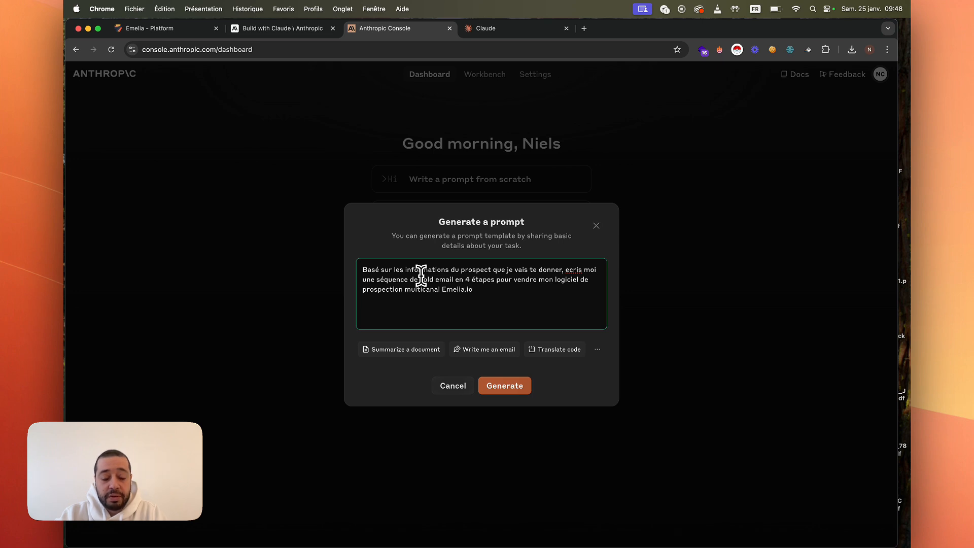
# Step: Describe the software's benefit by adding ", qui aide a scaler sa prospection par email et par linkedin"
pyautogui.write(',')
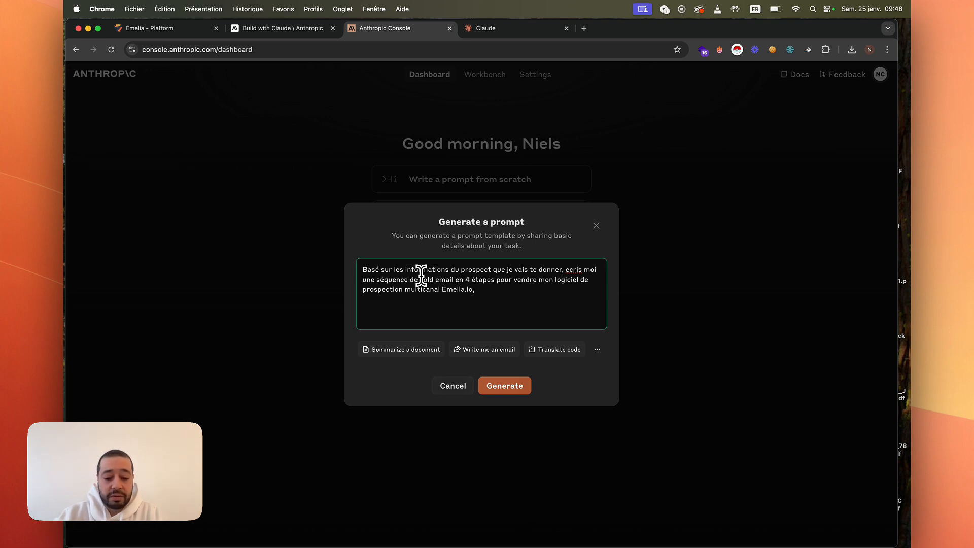
pyautogui.write('qui aide ')
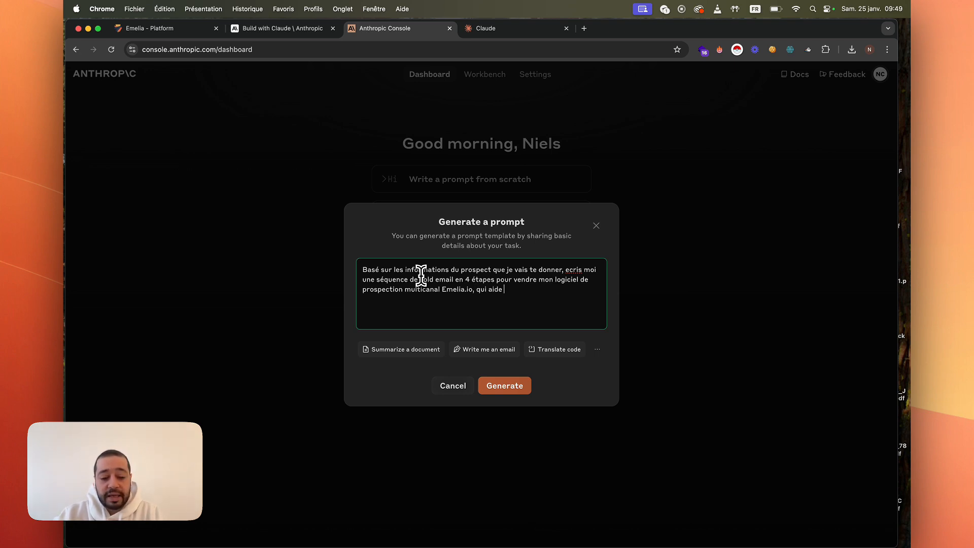
pyautogui.write('a scaelr')
pyautogui.press('BackSpace')
pyautogui.press('BackSpace')
pyautogui.press('BackSpace')
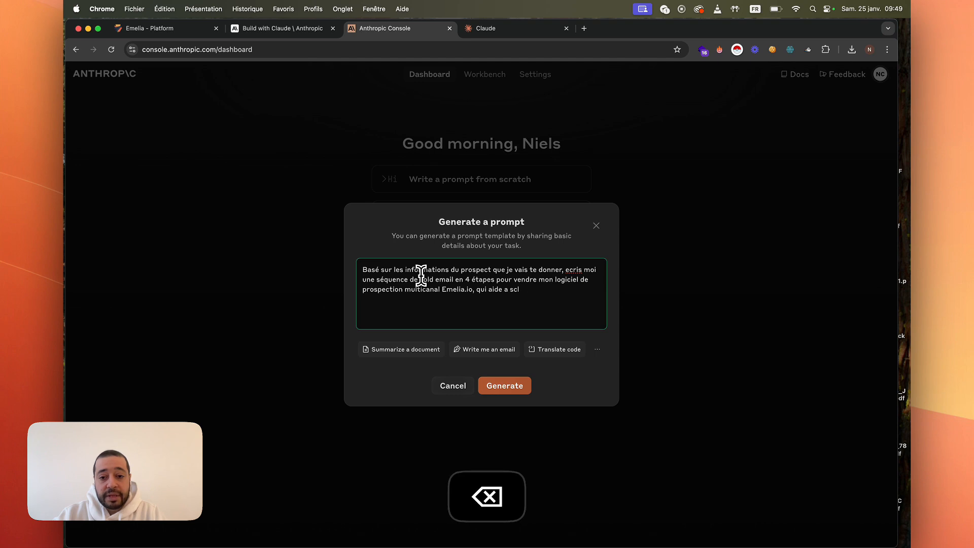
pyautogui.write('ler sa prospe')
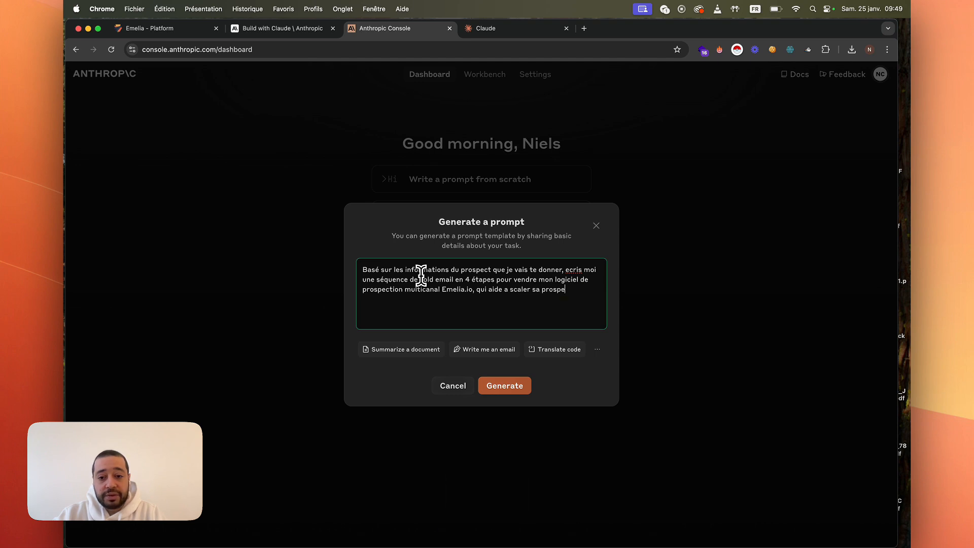
pyautogui.write('ction')
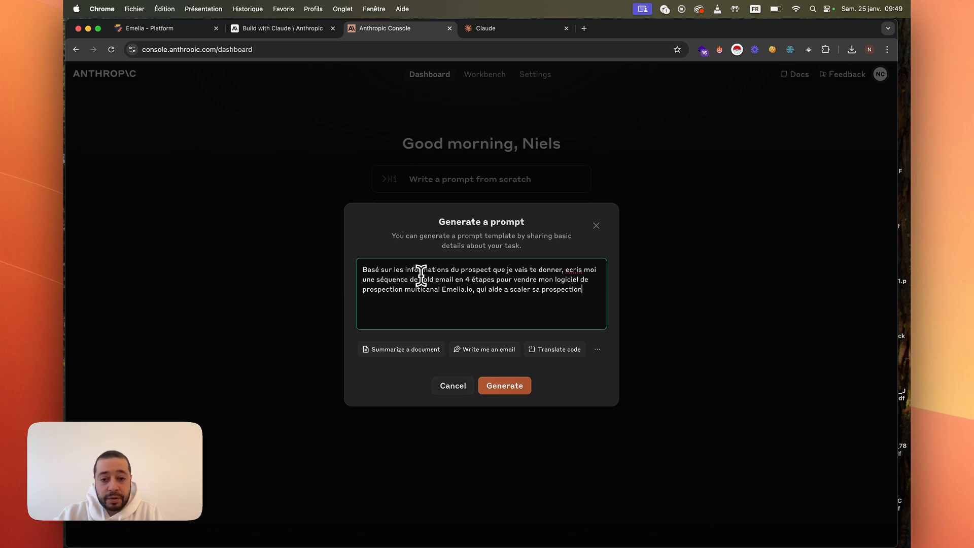
pyautogui.write(' par email ')
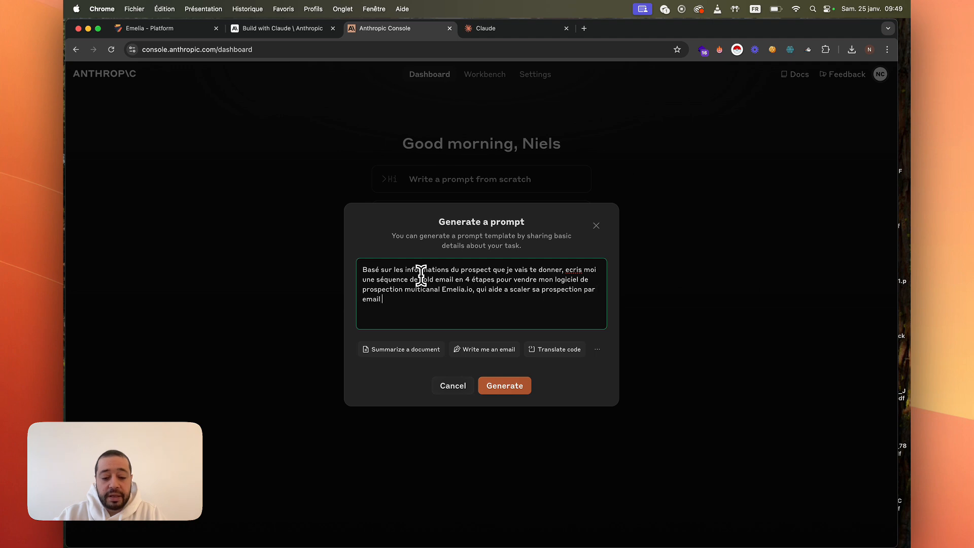
pyautogui.write('et par linkedin')
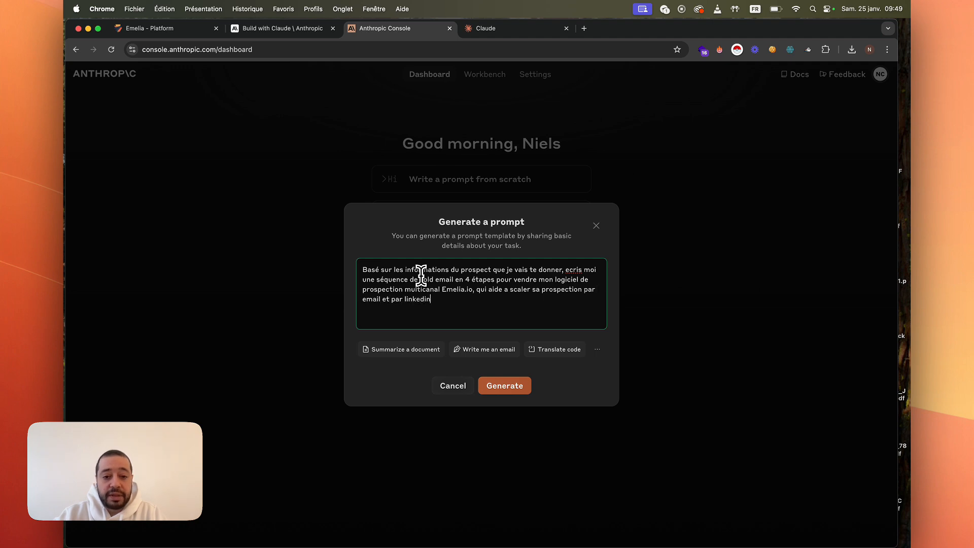
# Step: Add ", il y a un email finder pour trouver les informations des prospects." to the task description
pyautogui.write(', il y a un')
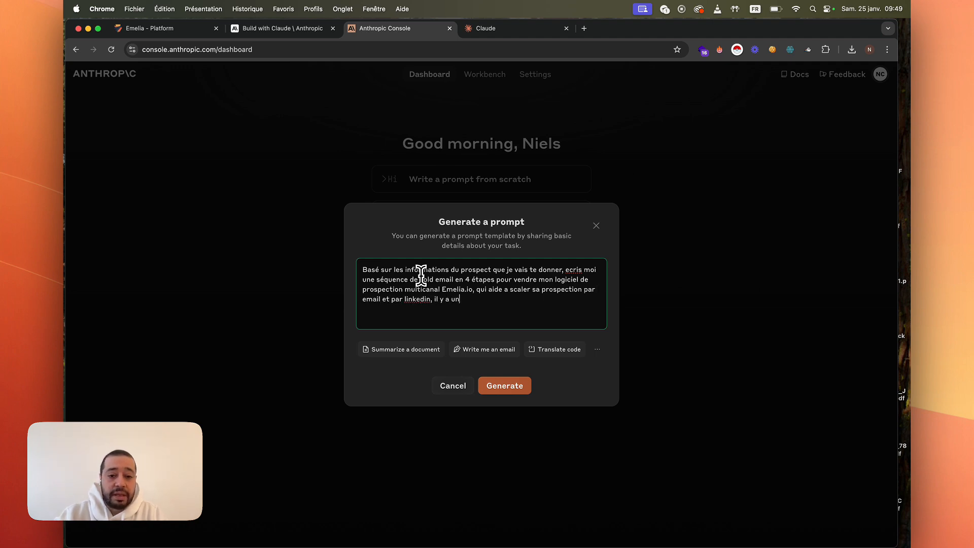
pyautogui.write(' email finder')
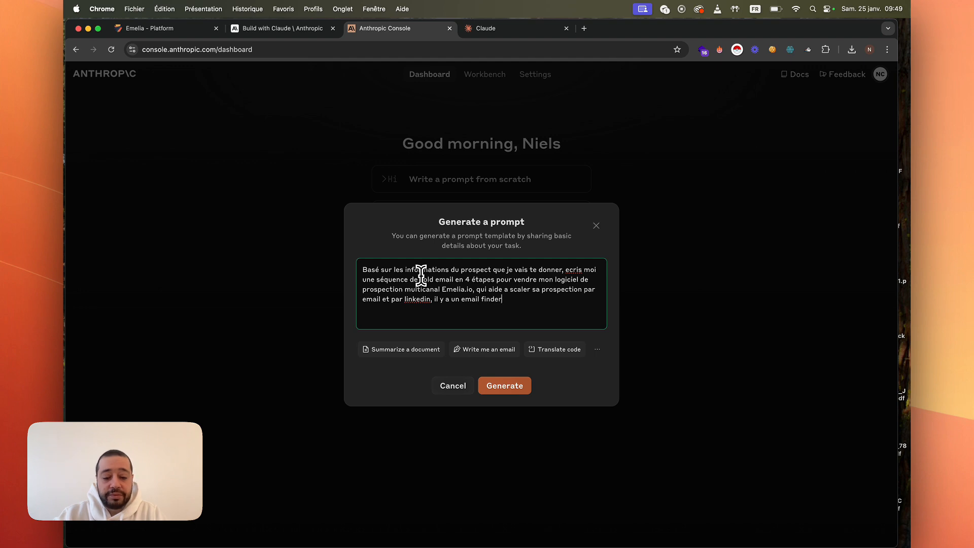
pyautogui.write(' pour trouver ')
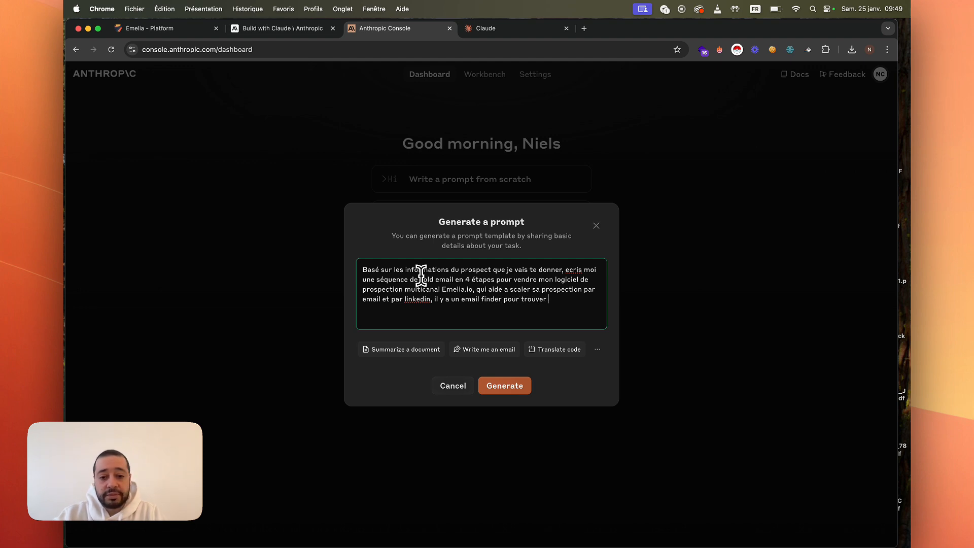
pyautogui.write('les informa')
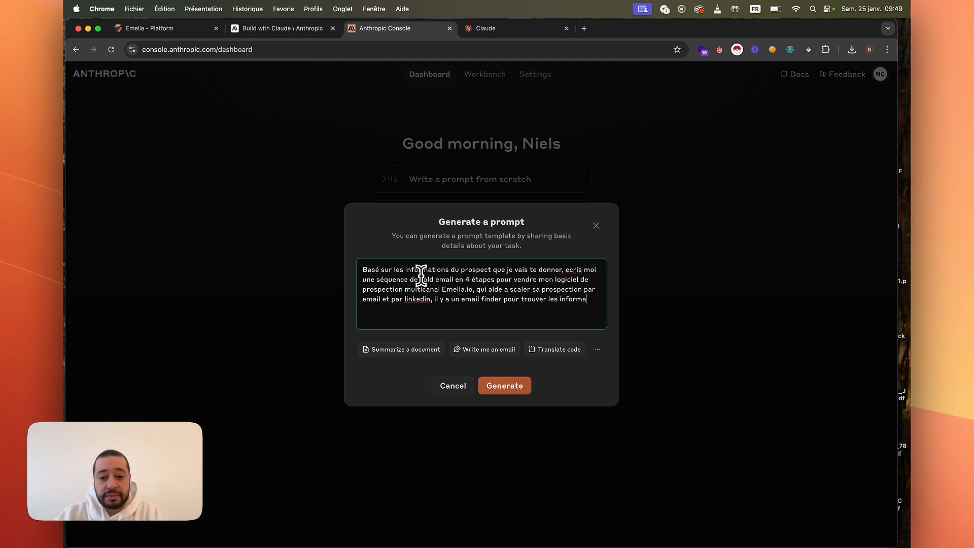
pyautogui.write('tions de')
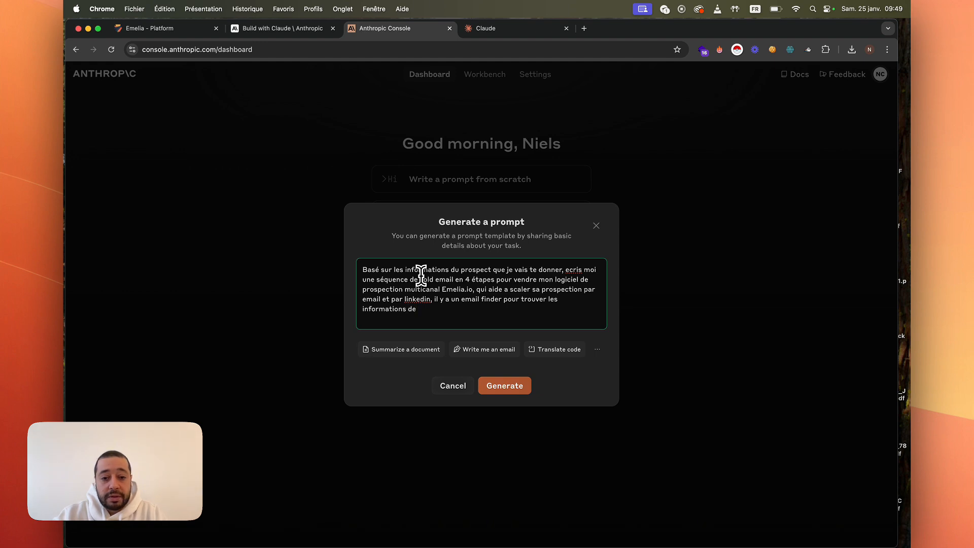
pyautogui.press('BackSpace')
pyautogui.press('BackSpace')
pyautogui.write('des')
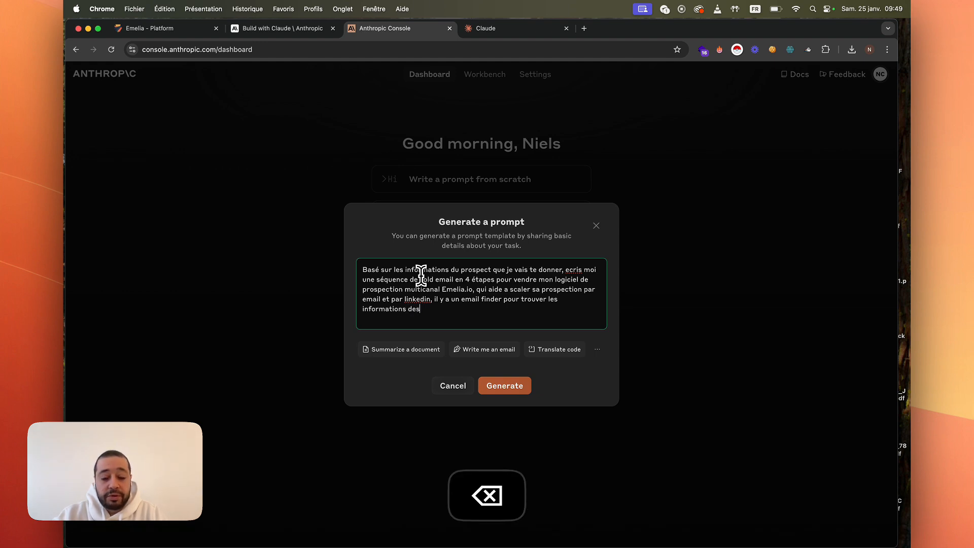
pyautogui.write(' prospects.')
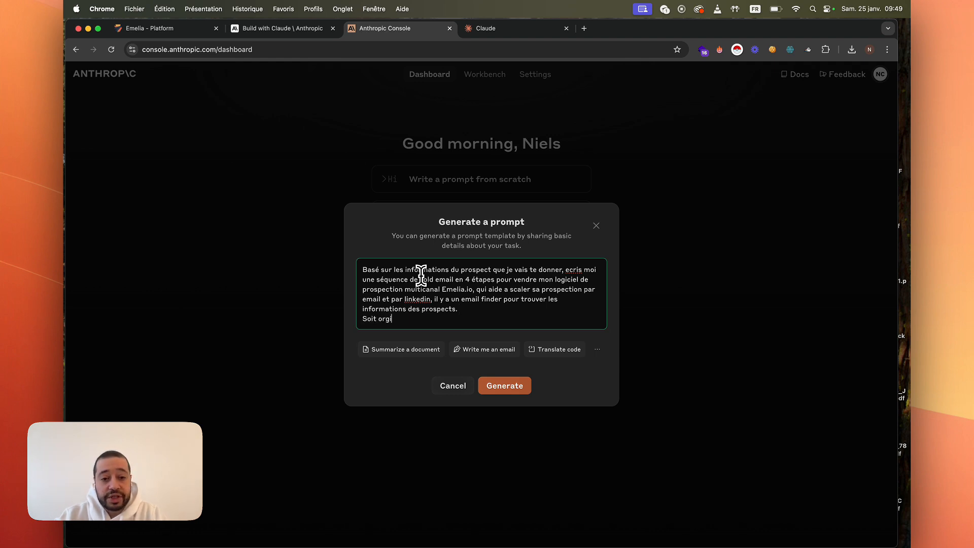
# Step: Add a new line to the task description reading "Soit original, n'invente pas des choses, et ne met pas de signature"
pyautogui.press('BackSpace')
pyautogui.press('BackSpace')
pyautogui.write('ign')
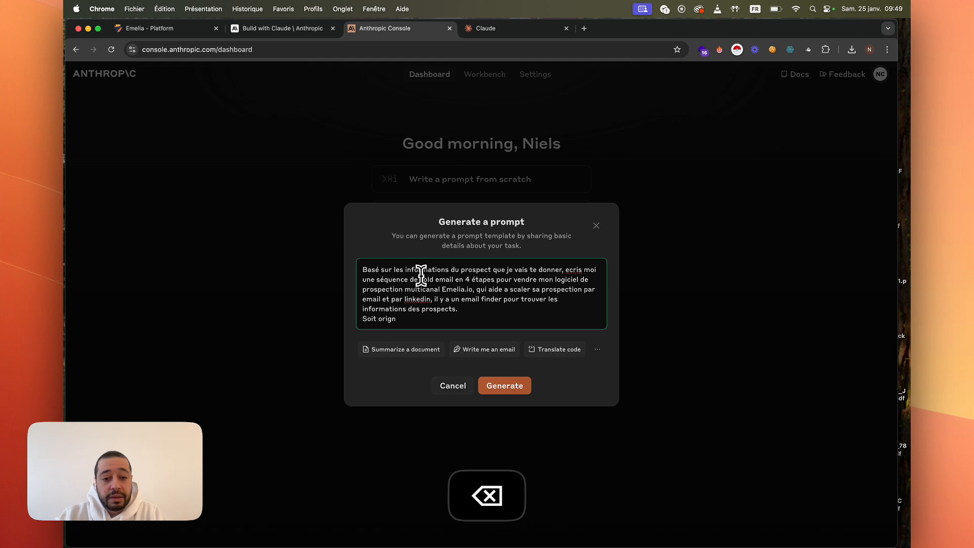
pyautogui.press('BackSpace')
pyautogui.press('BackSpace')
pyautogui.write("nal, n'invi")
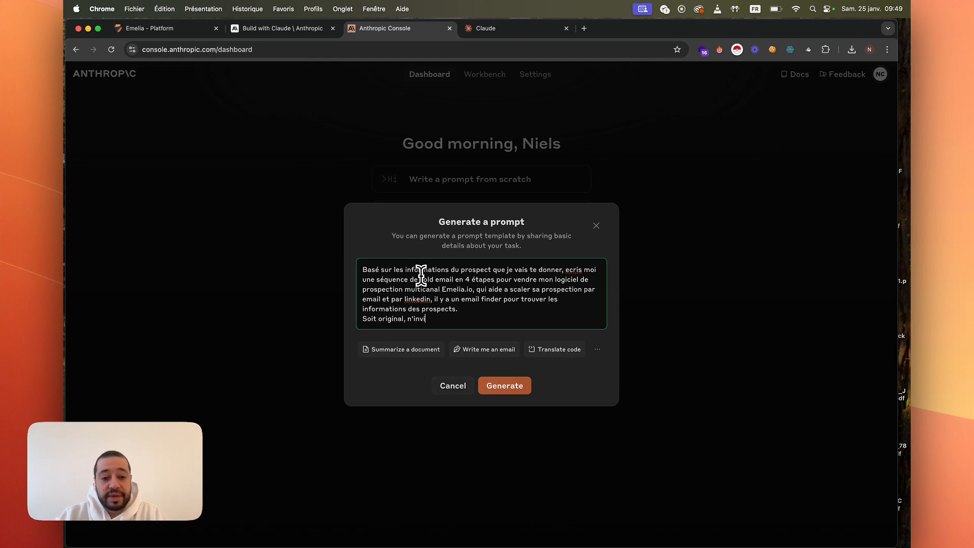
pyautogui.press('BackSpace')
pyautogui.press('BackSpace')
pyautogui.press('BackSpace')
pyautogui.press('BackSpace')
pyautogui.press('BackSpace')
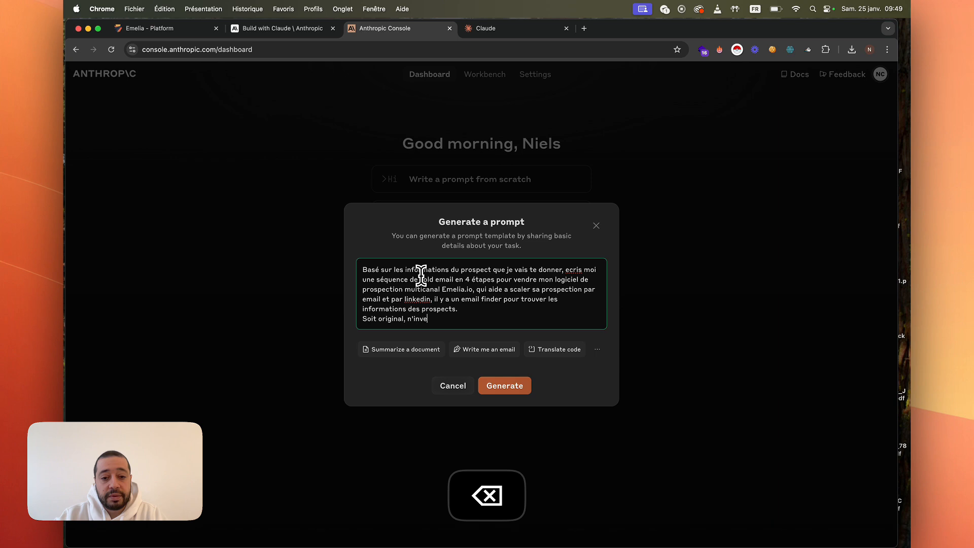
pyautogui.write('vente pas des choses, et ne met pas de signat')
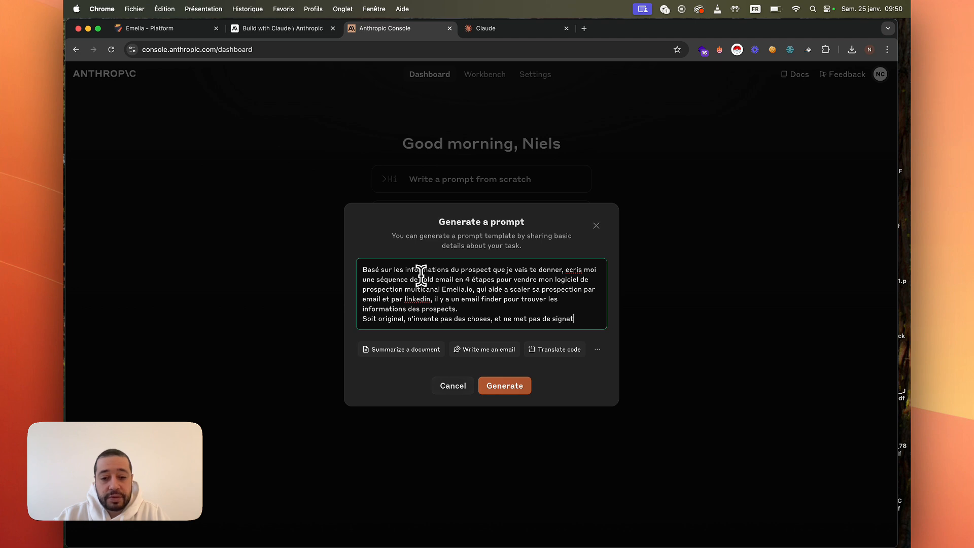
# Step: Finish the signature instruction with ", ce sera mis automatiquement."
pyautogui.write('sera mi')
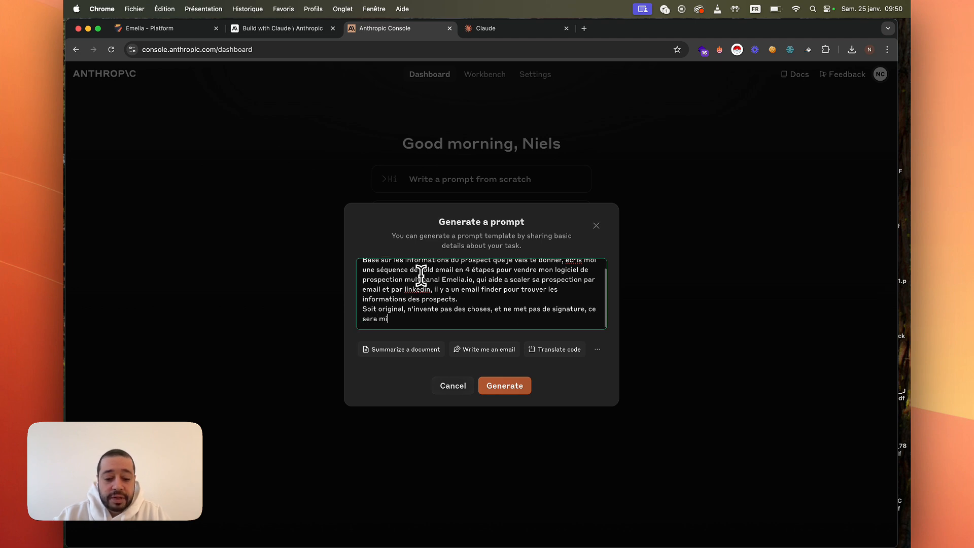
pyautogui.press('BackSpace')
pyautogui.press('BackSpace')
pyautogui.press('BackSpace')
pyautogui.press('BackSpace')
pyautogui.press('BackSpace')
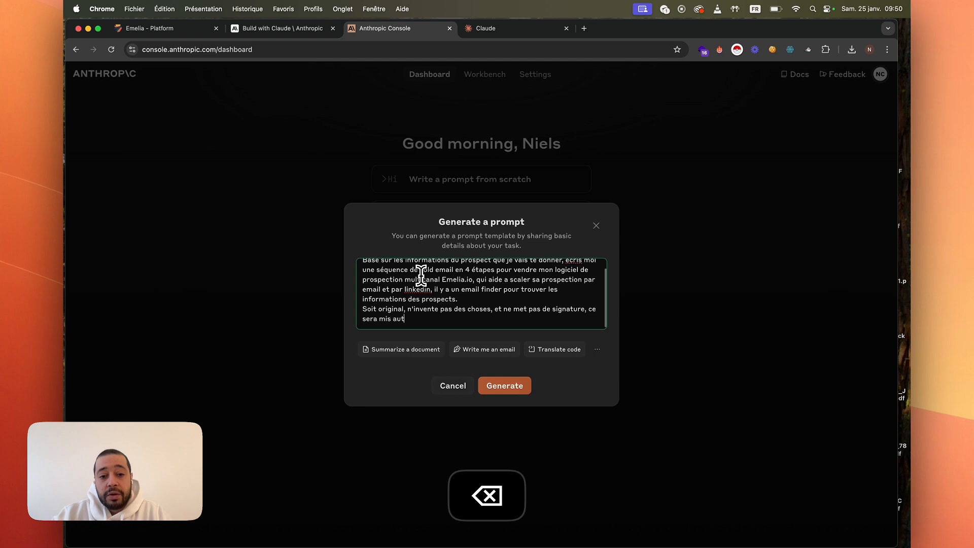
pyautogui.write('tiquimen')
pyautogui.press('BackSpace')
pyautogui.press('BackSpace')
pyautogui.press('BackSpace')
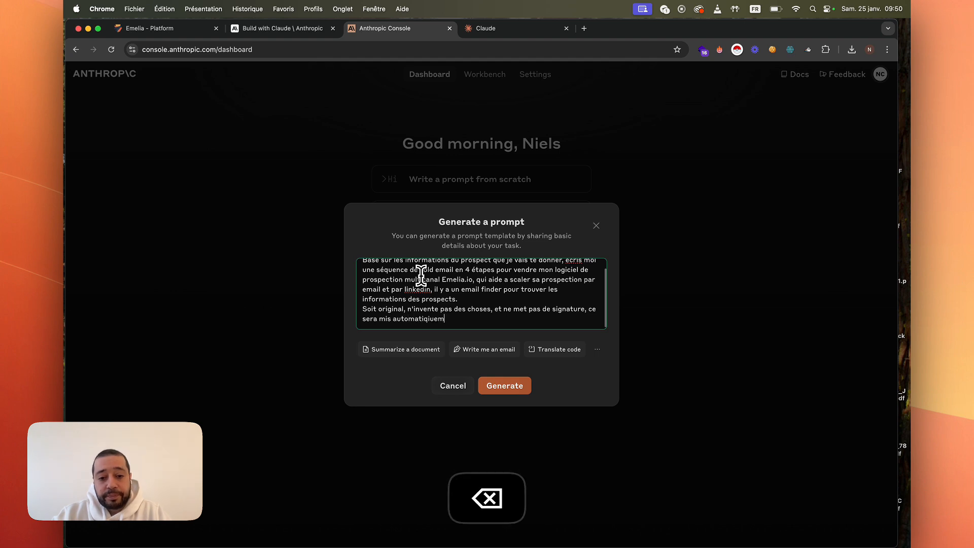
pyautogui.press('BackSpace')
pyautogui.write('eme')
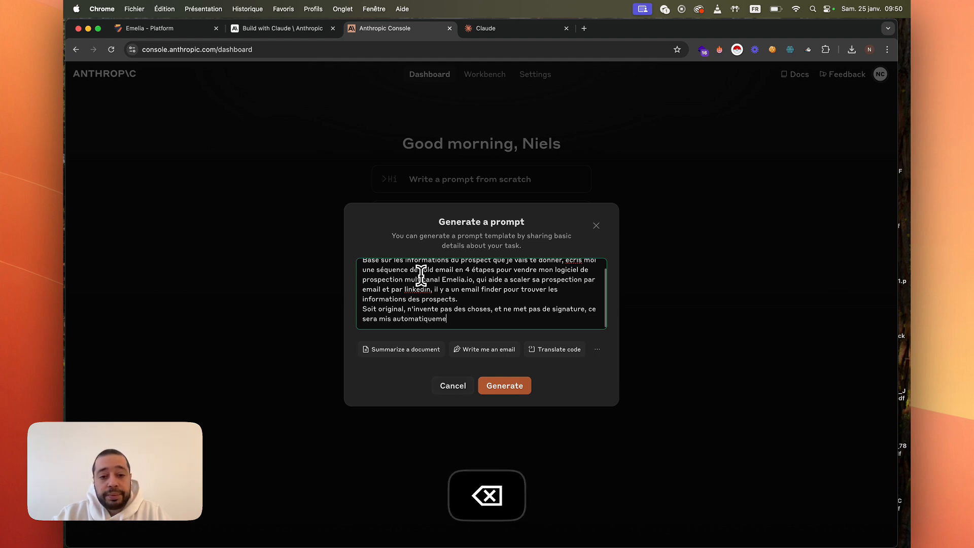
pyautogui.write('nt')
pyautogui.hotkey('shift', 'space')
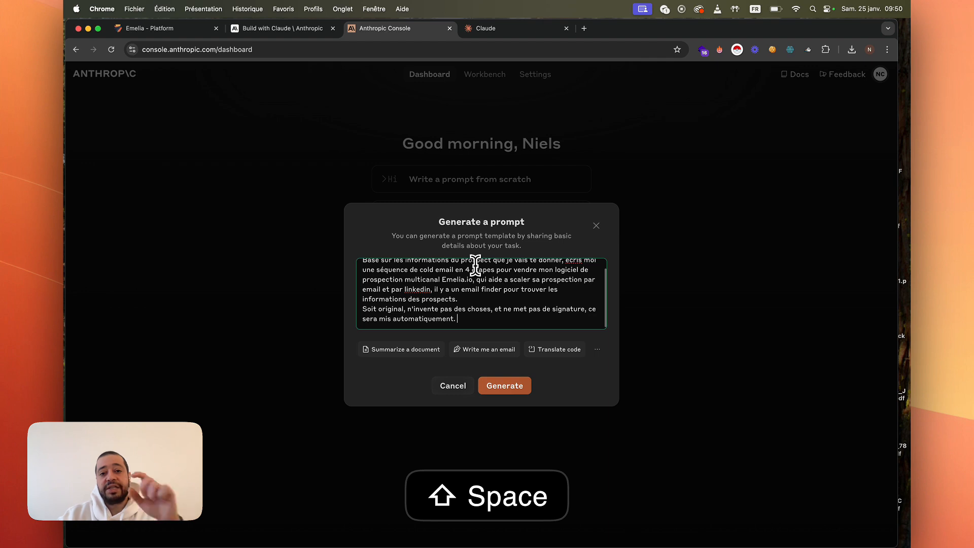
# Step: Generate the prompt template from the task description, review it, and continue with it to the Workbench
pyautogui.scroll(1, 479, 272)
pyautogui.scroll(-1, 482, 282)
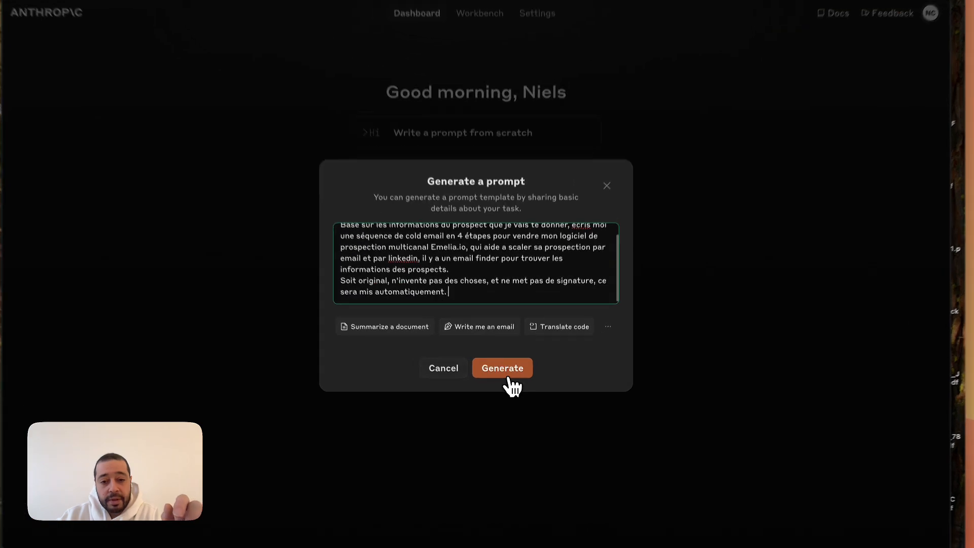
pyautogui.click(507, 392)
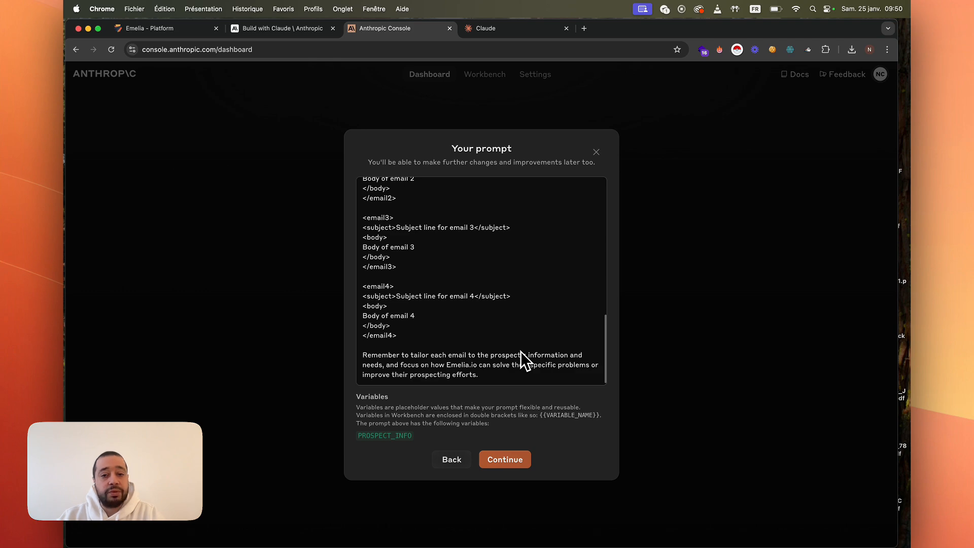
pyautogui.scroll(15, 490, 307)
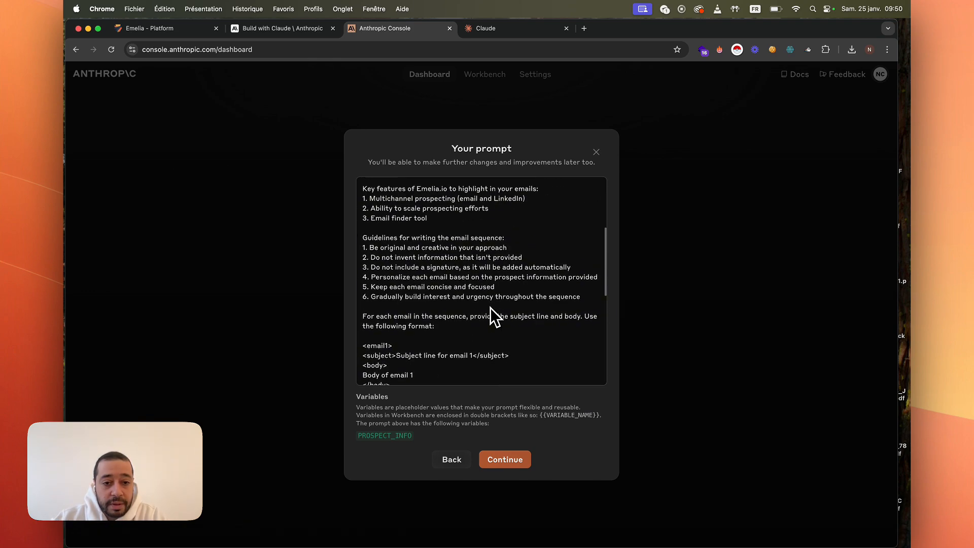
pyautogui.scroll(-15, 489, 307)
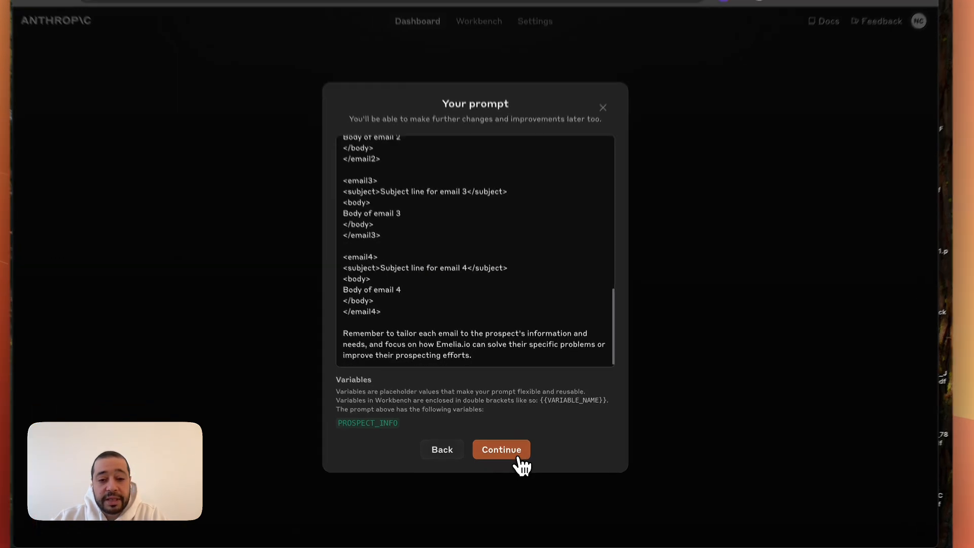
pyautogui.click(520, 467)
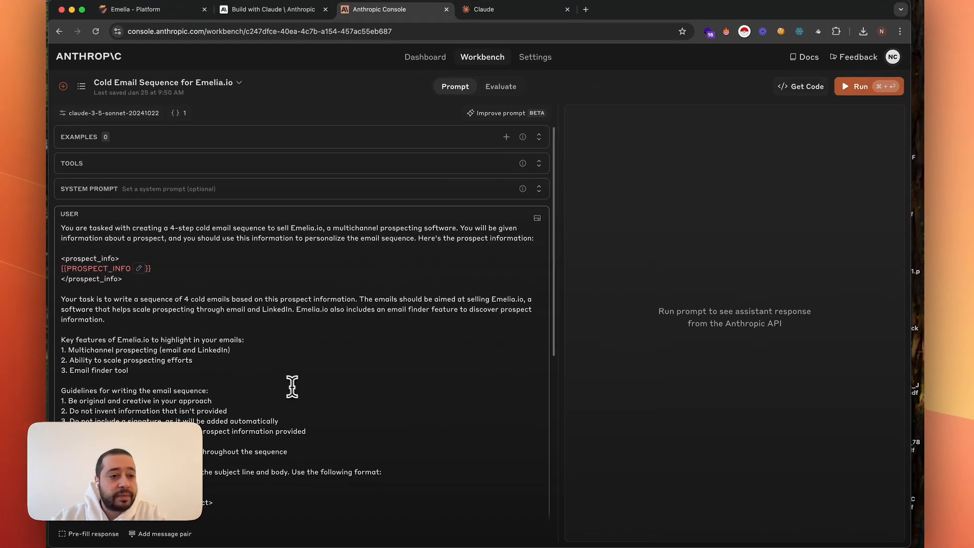
# Step: Review the generated prompt and its PROSPECT_INFO placeholder, and open the test case for the prompt's variable
pyautogui.scroll(-10, 300, 373)
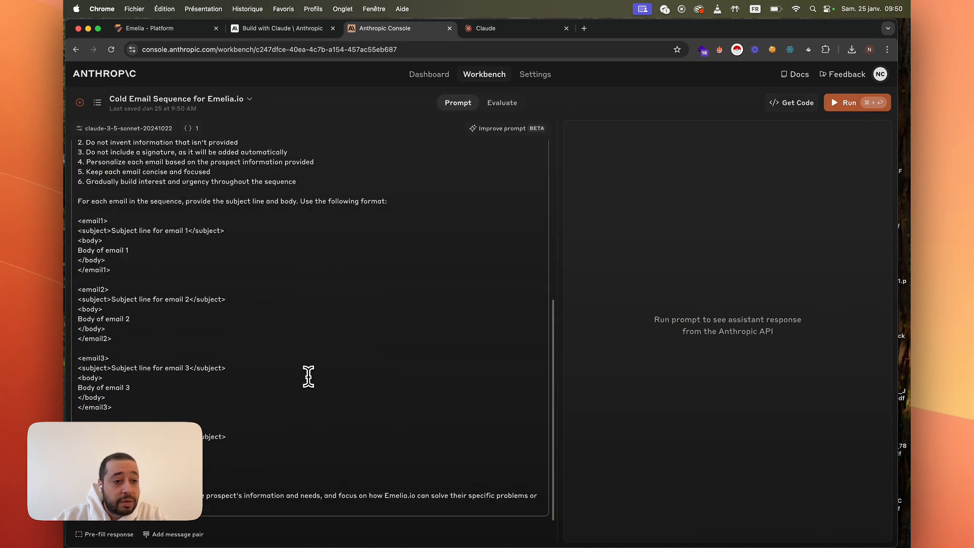
pyautogui.scroll(10, 308, 375)
pyautogui.scroll(-10, 309, 376)
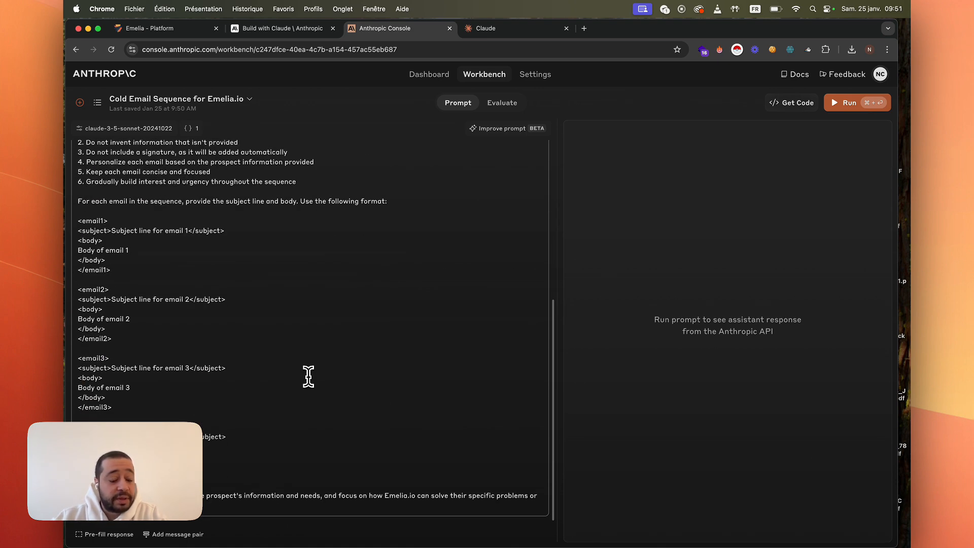
pyautogui.scroll(10, 308, 376)
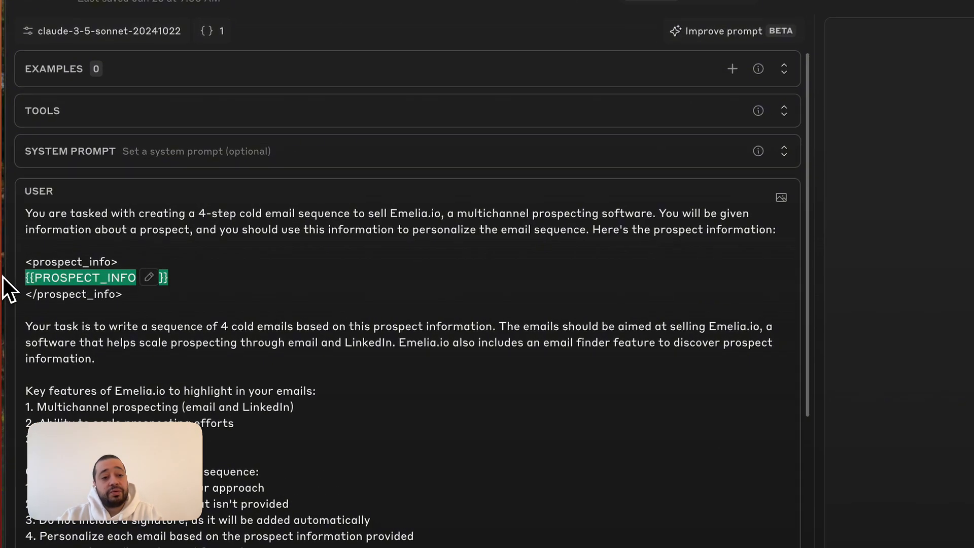
pyautogui.click(196, 278)
pyautogui.moveTo(111, 277); pyautogui.dragTo(10, 277)
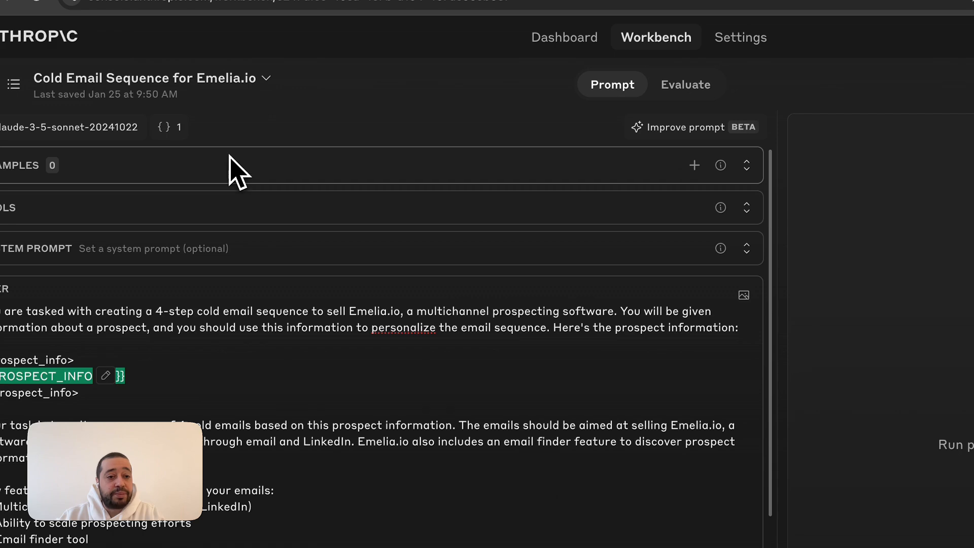
pyautogui.click(176, 129)
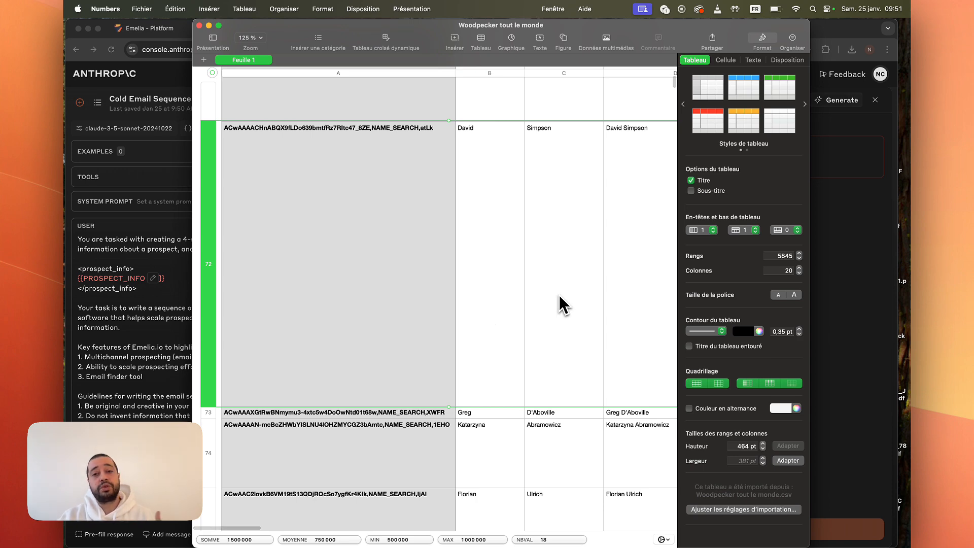
# Step: Switch to Numbers, look over the prospect data in the "Woodpecker tout le monde" spreadsheet, and copy the whole of row 71
pyautogui.hscroll(5, 559, 294)
pyautogui.hscroll(10, 559, 296)
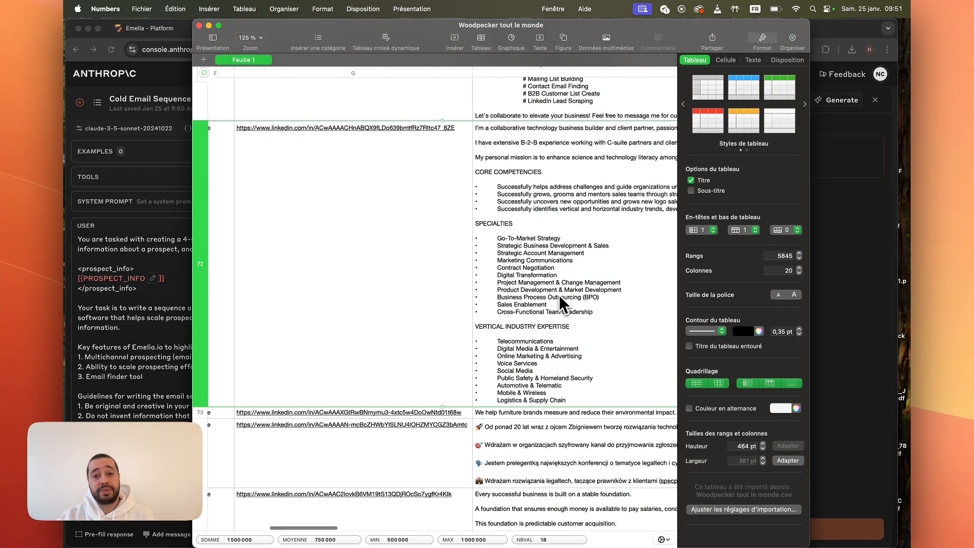
pyautogui.hscroll(10, 593, 329)
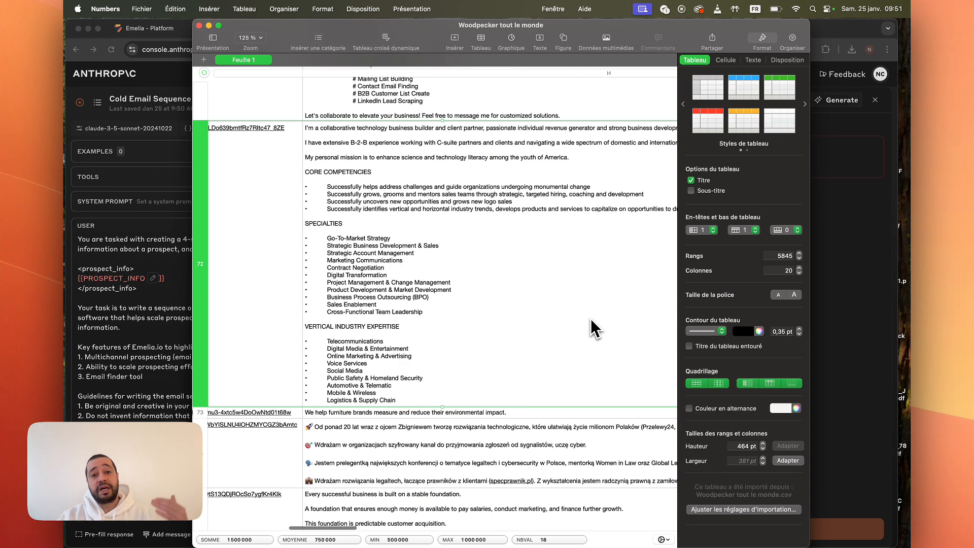
pyautogui.hscroll(10, 592, 320)
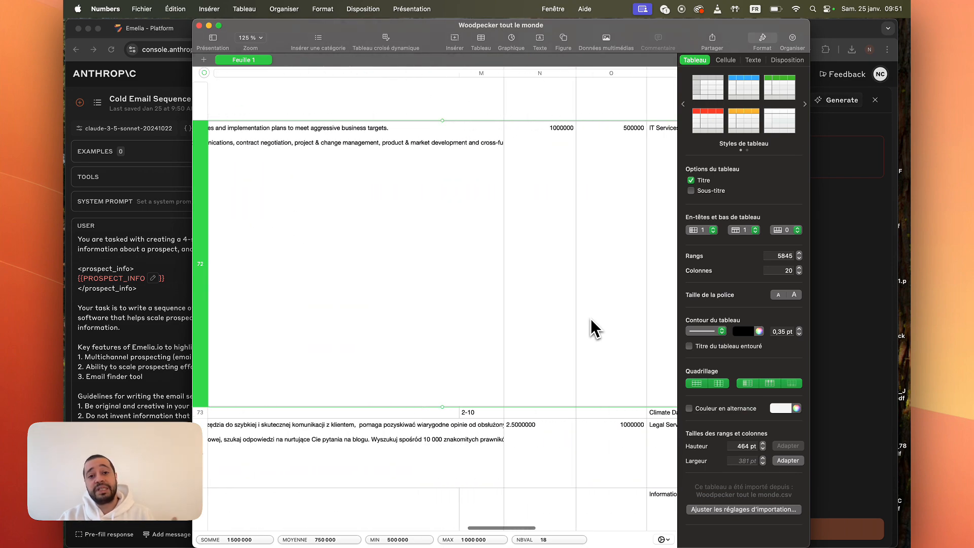
pyautogui.scroll(10, 529, 406)
pyautogui.hscroll(-3, 518, 413)
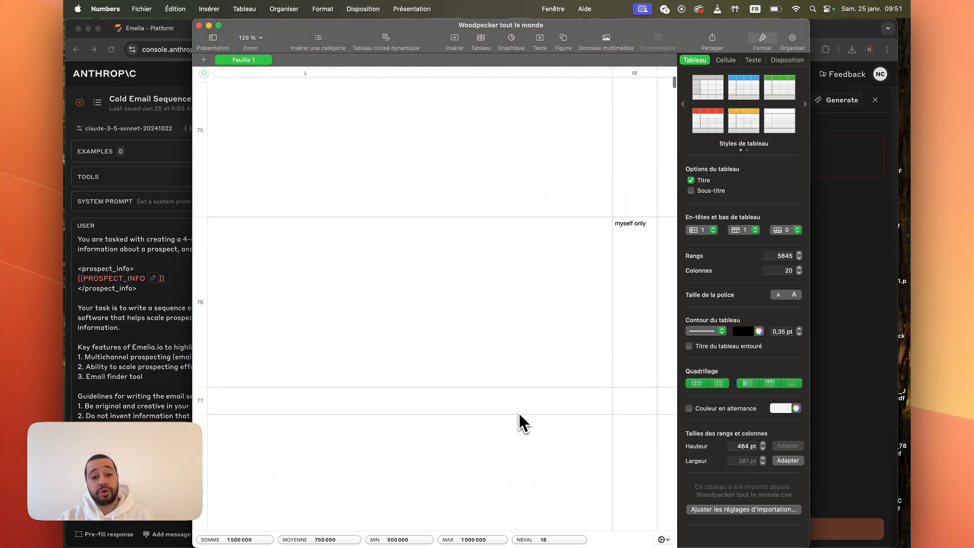
pyautogui.hscroll(-15, 519, 413)
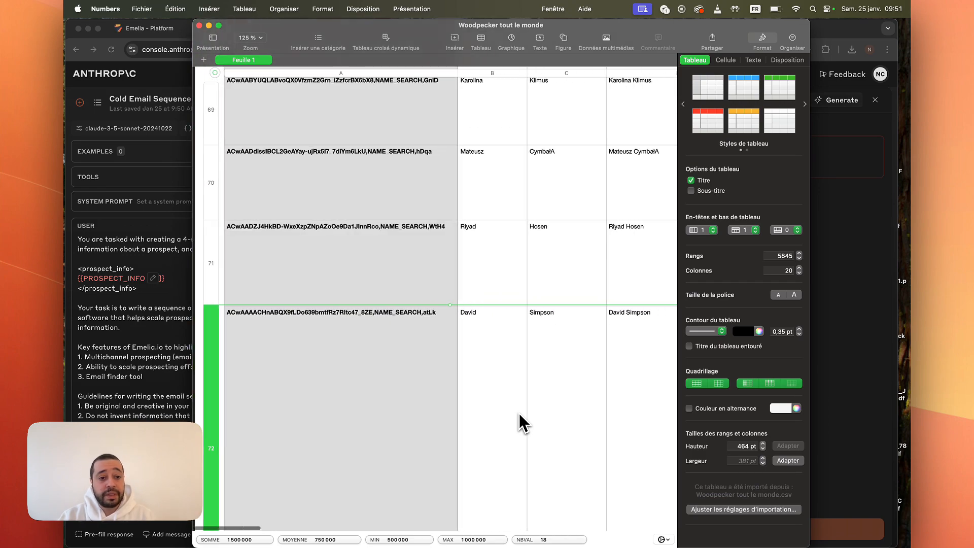
pyautogui.scroll(-3, 315, 352)
pyautogui.click(203, 205)
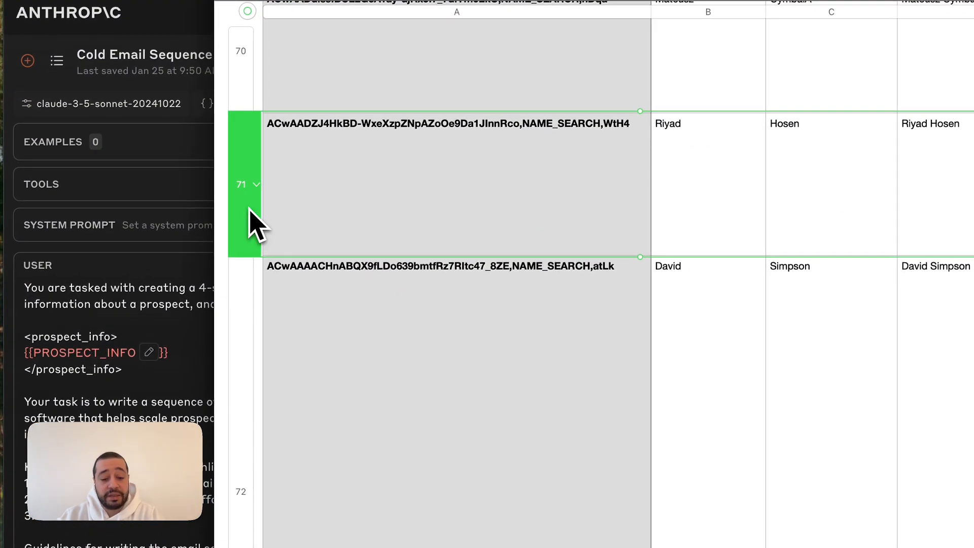
pyautogui.press('super+c')
# Step: Back in the Anthropic Console, paste the copied prospect row as the PROSPECT_INFO value and run the prompt
pyautogui.click(119, 324)
pyautogui.click(911, 127)
pyautogui.press('super+v')
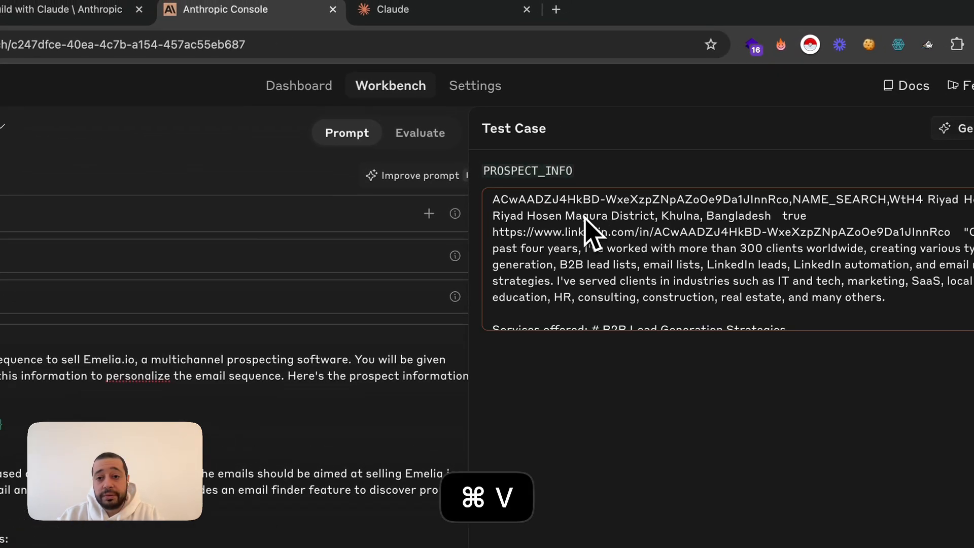
pyautogui.click(600, 540)
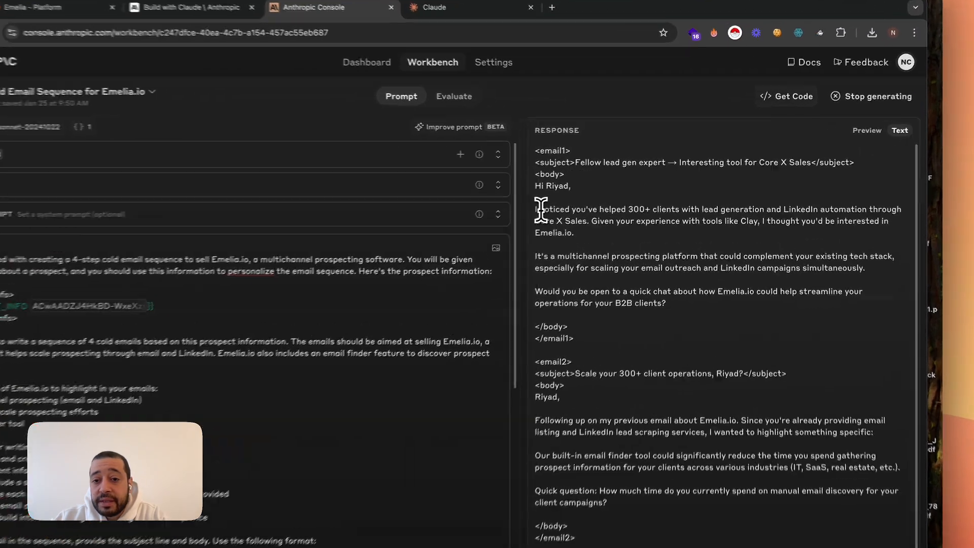
pyautogui.moveTo(570, 196); pyautogui.dragTo(623, 206)
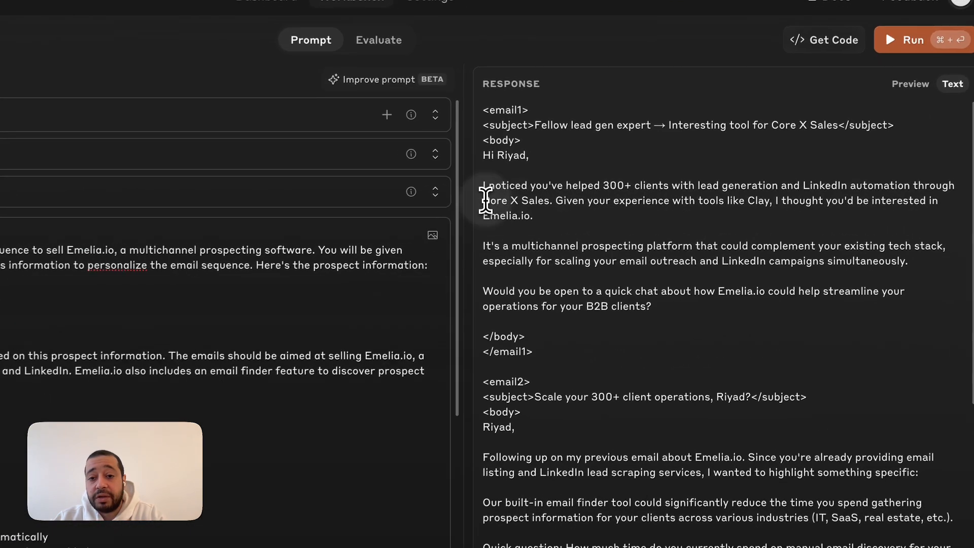
# Step: Review the generated four-email sequence, highlighting the personalised opening and closing questions in the first two emails
pyautogui.moveTo(485, 200); pyautogui.dragTo(767, 199)
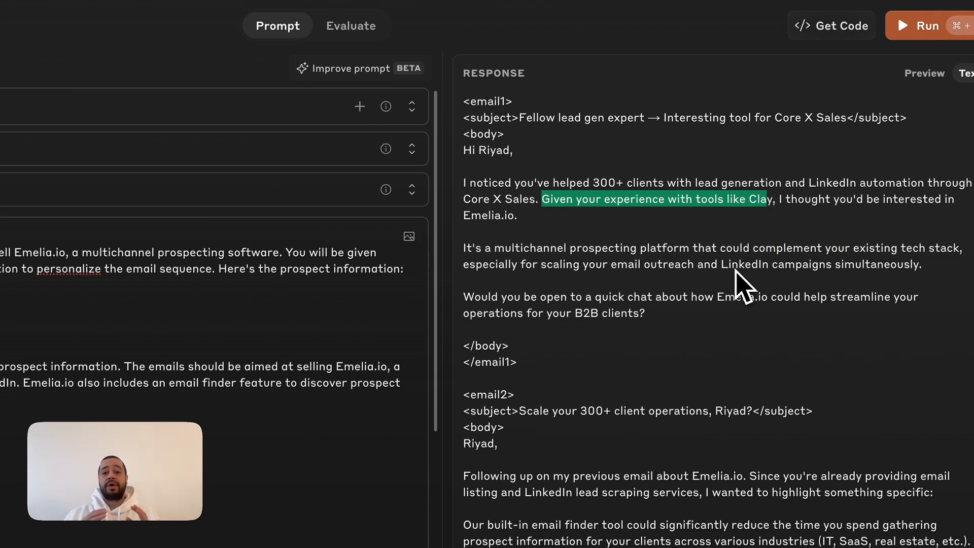
pyautogui.moveTo(544, 222); pyautogui.dragTo(465, 184)
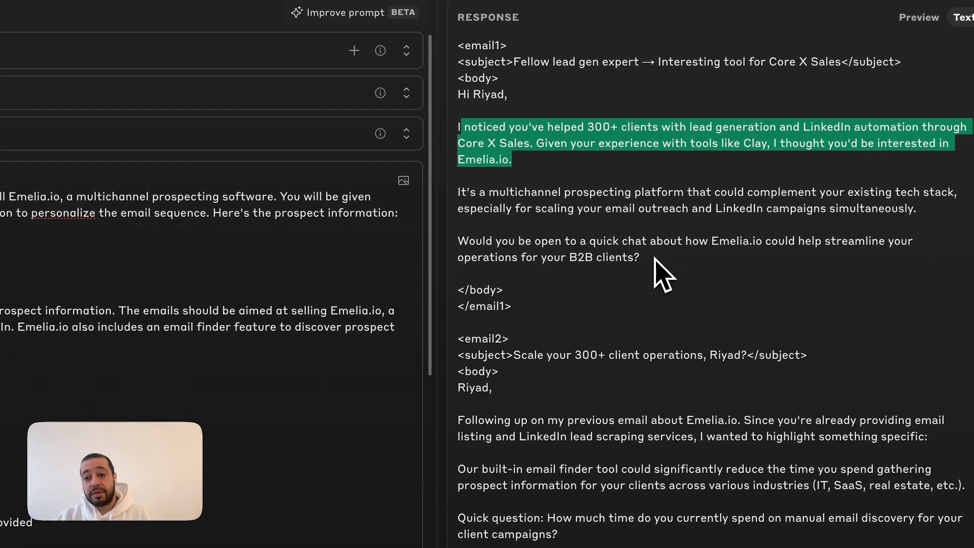
pyautogui.moveTo(653, 257); pyautogui.dragTo(458, 241)
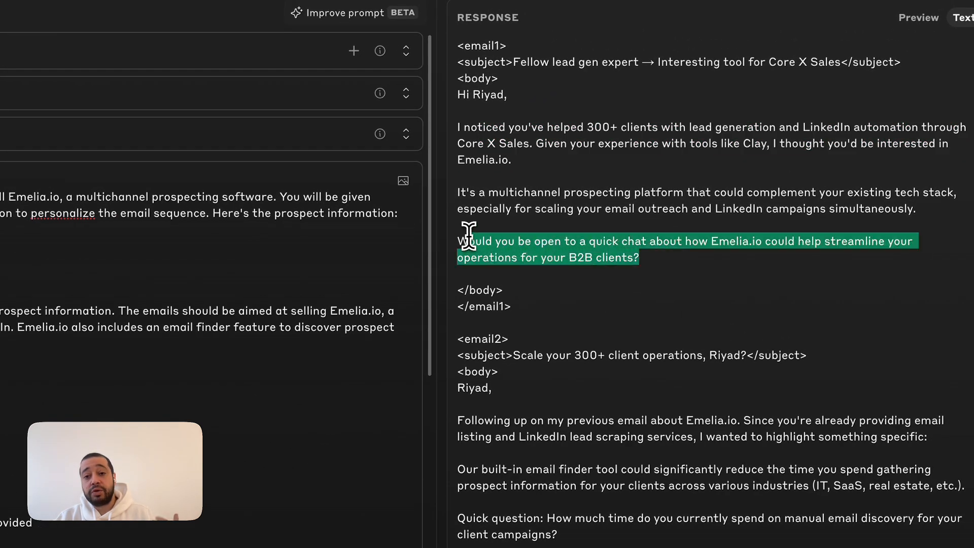
pyautogui.scroll(-5, 574, 304)
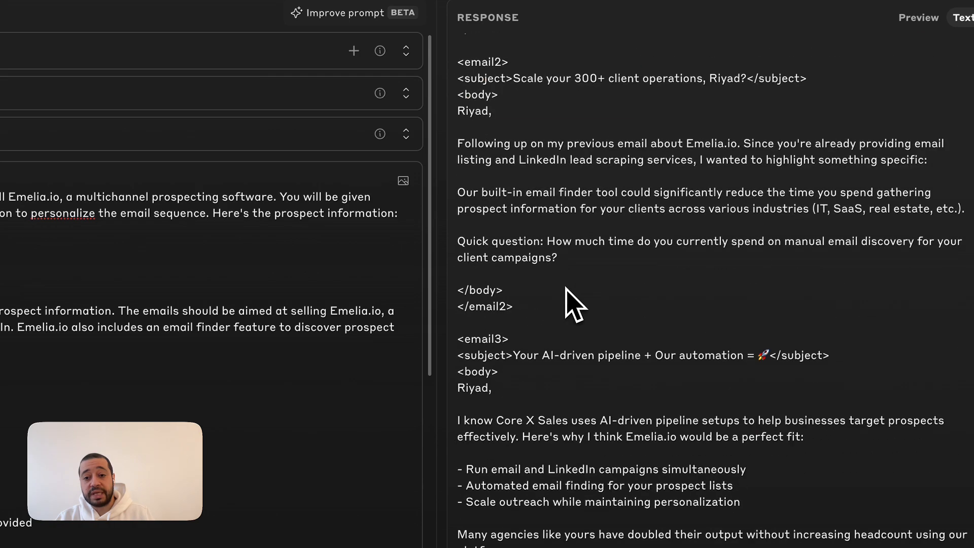
pyautogui.moveTo(558, 258); pyautogui.dragTo(458, 226)
pyautogui.scroll(-3, 578, 294)
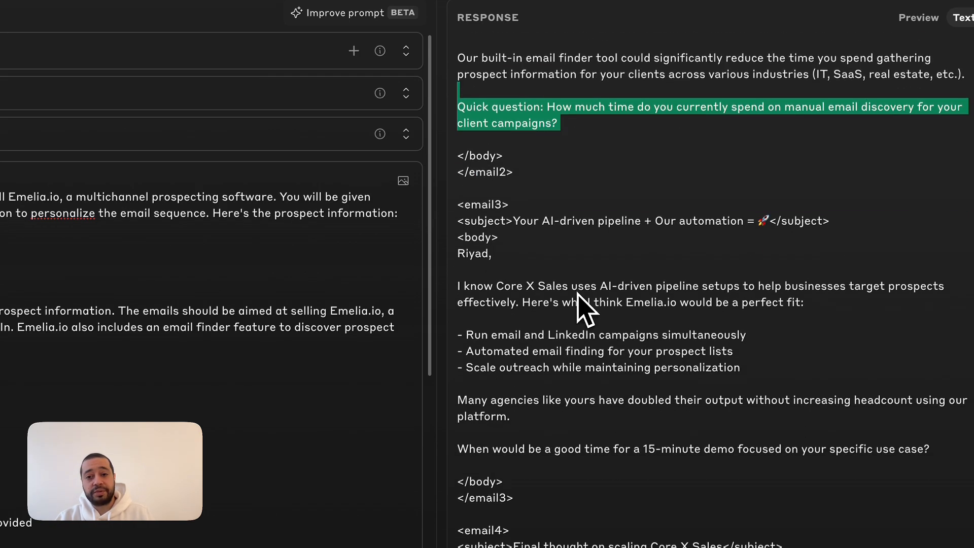
pyautogui.scroll(5, 578, 298)
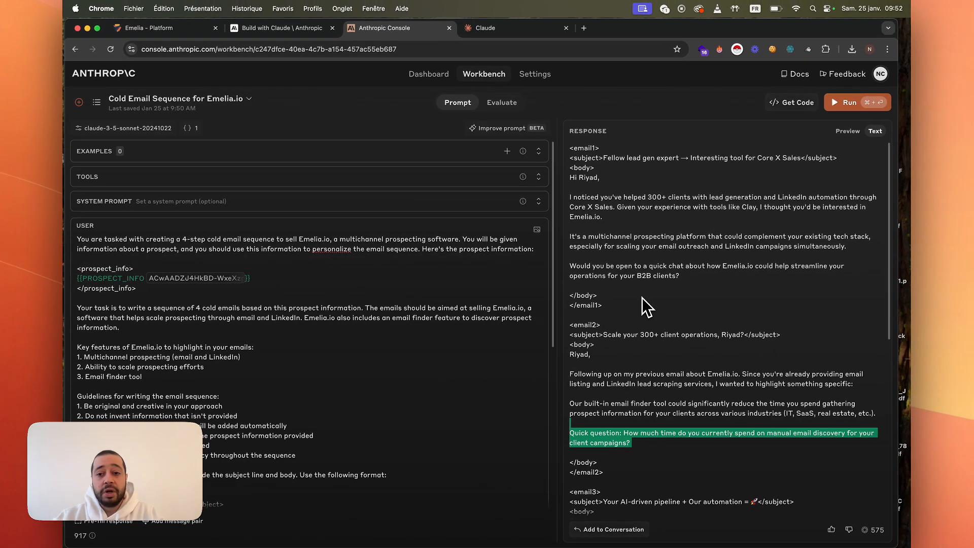
pyautogui.scroll(-8, 651, 340)
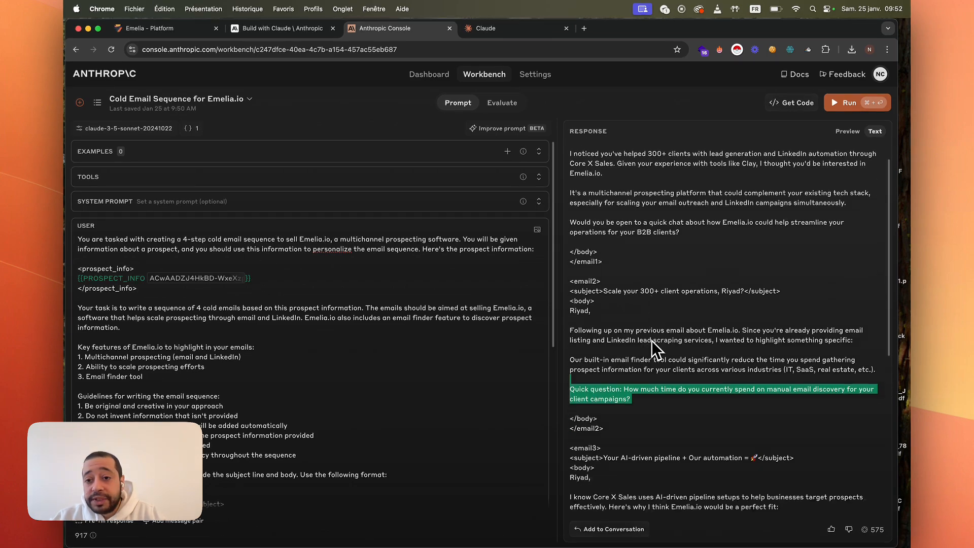
pyautogui.scroll(8, 651, 340)
pyautogui.scroll(-7, 651, 340)
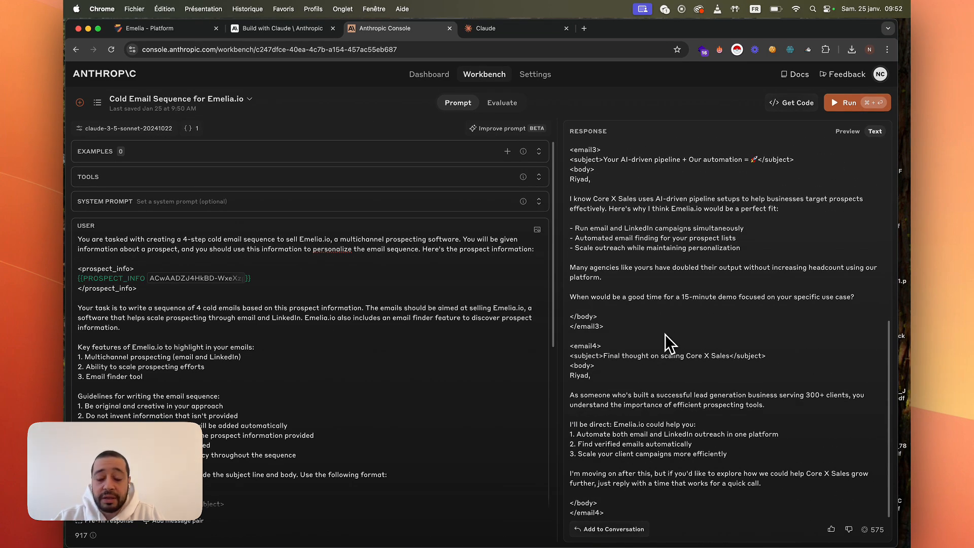
# Step: Switch to the Numbers prospect spreadsheet and copy the whole of row 76
pyautogui.hotkey('ctrl', 'Up')
pyautogui.click(665, 334)
pyautogui.scroll(-10, 542, 338)
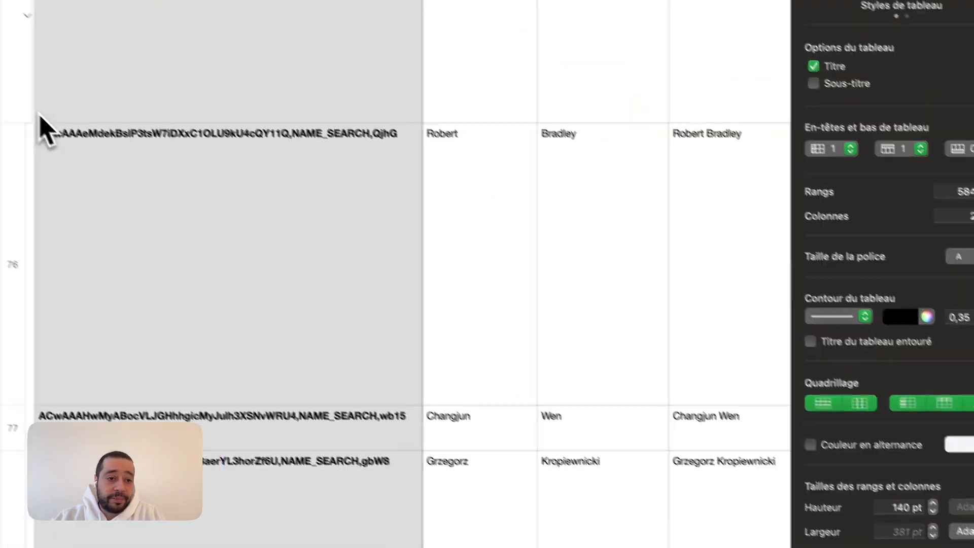
pyautogui.click(14, 184)
pyautogui.press('super+c')
# Step: Back in the Anthropic Console, replace the PROSPECT_INFO value with the copied prospect row and run the prompt
pyautogui.click(86, 398)
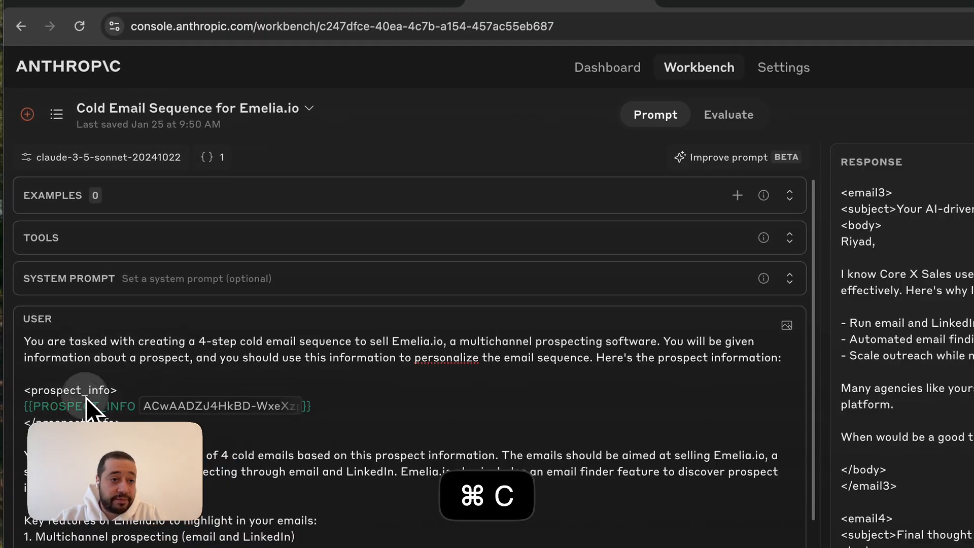
pyautogui.click(220, 159)
pyautogui.click(872, 314)
pyautogui.press('super+a')
pyautogui.press('super+v')
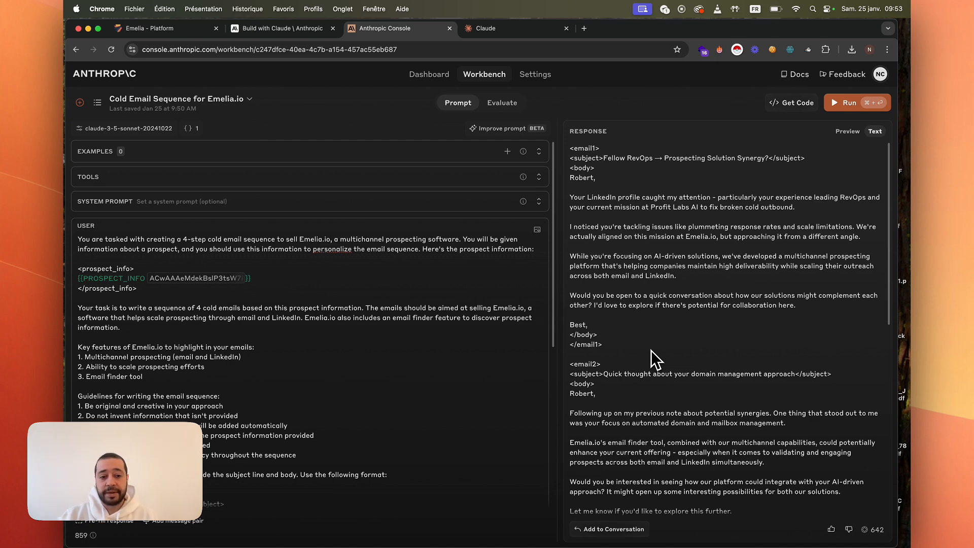
# Step: Examine the new email sequence in the response alongside the guidelines in the prompt
pyautogui.scroll(-4, 326, 391)
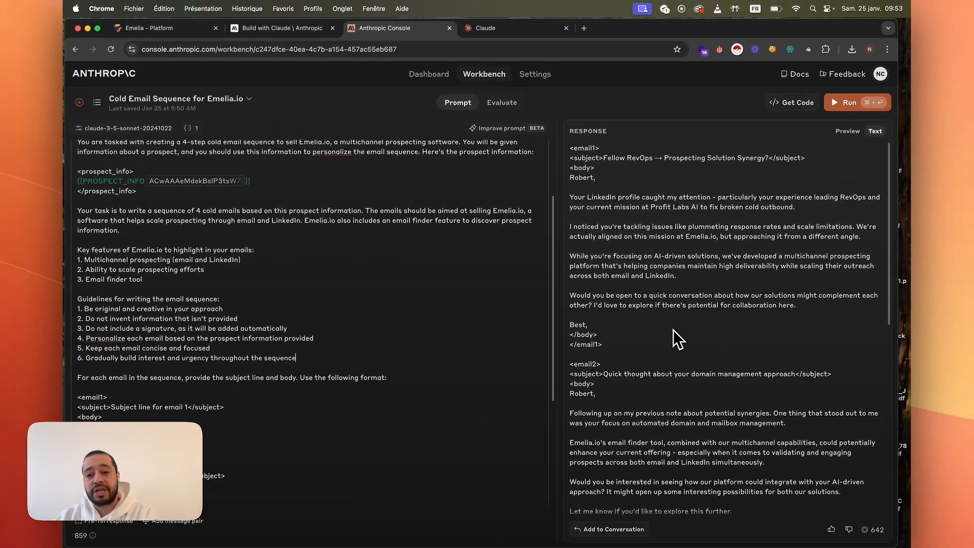
pyautogui.scroll(-8, 673, 330)
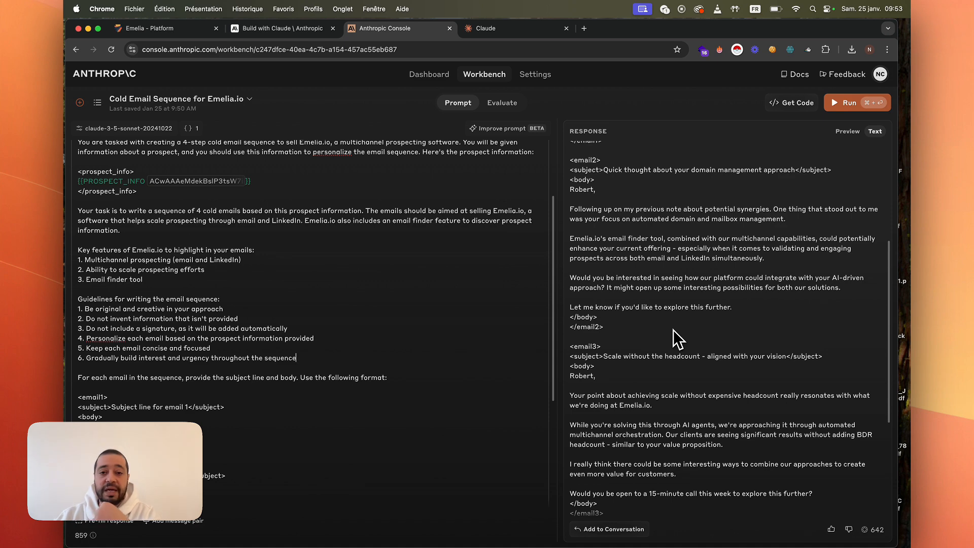
pyautogui.scroll(8, 673, 329)
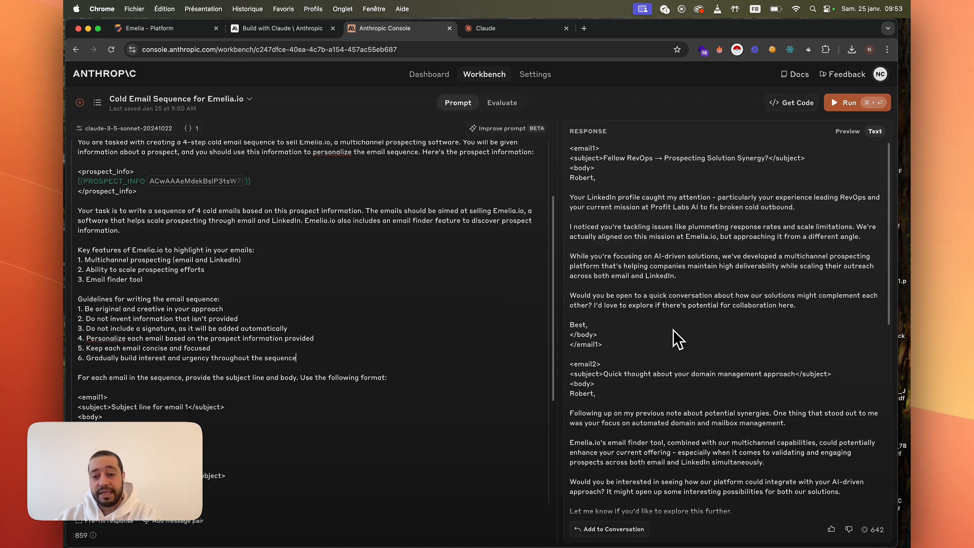
pyautogui.scroll(5, 296, 225)
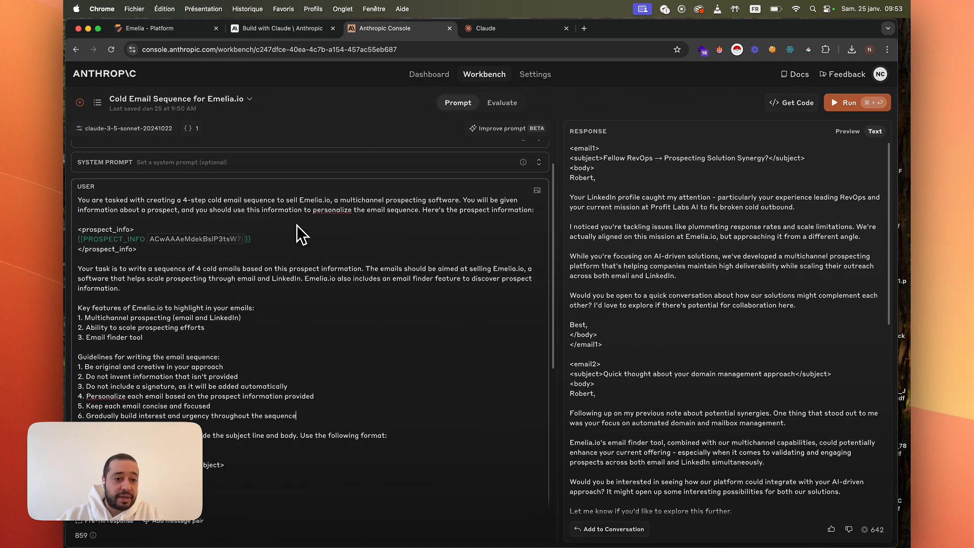
pyautogui.scroll(-6, 257, 486)
pyautogui.click(307, 334)
pyautogui.press('Return')
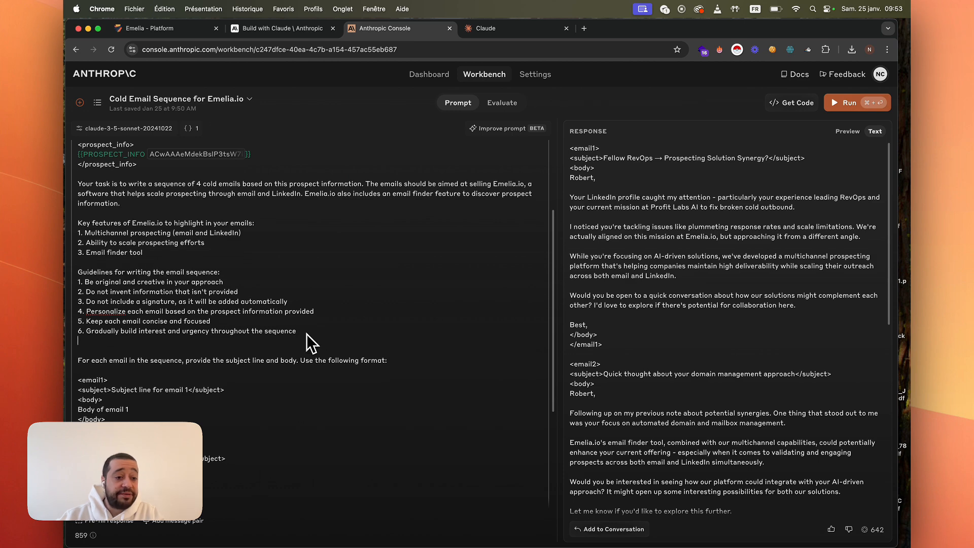
pyautogui.write('7.')
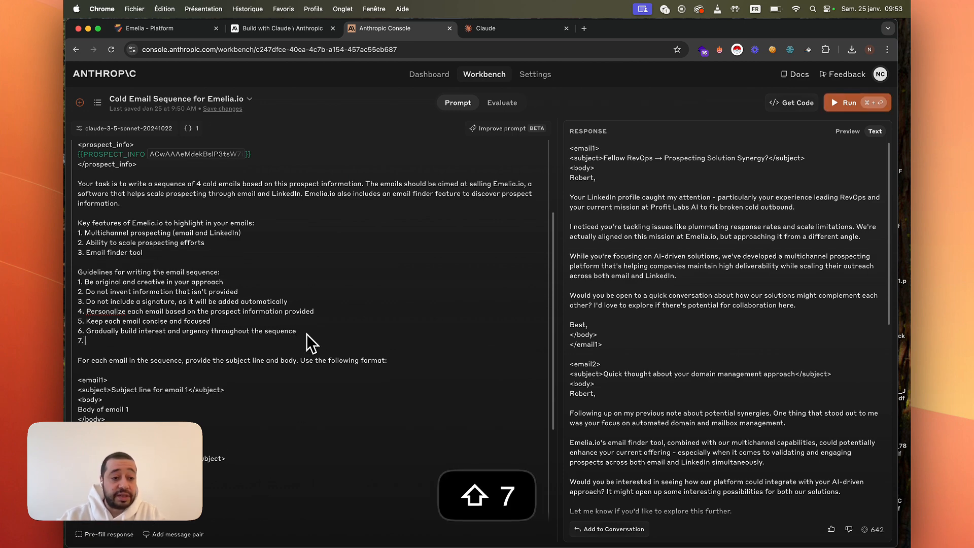
pyautogui.press('BackSpace')
pyautogui.press('BackSpace')
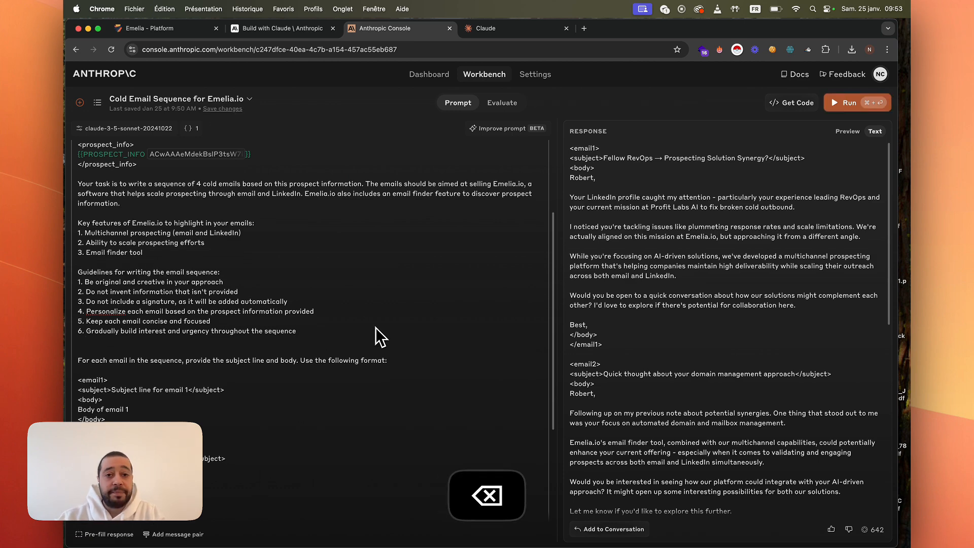
# Step: Copy the entire user prompt and switch to a new chat in Claude
pyautogui.scroll(5, 376, 327)
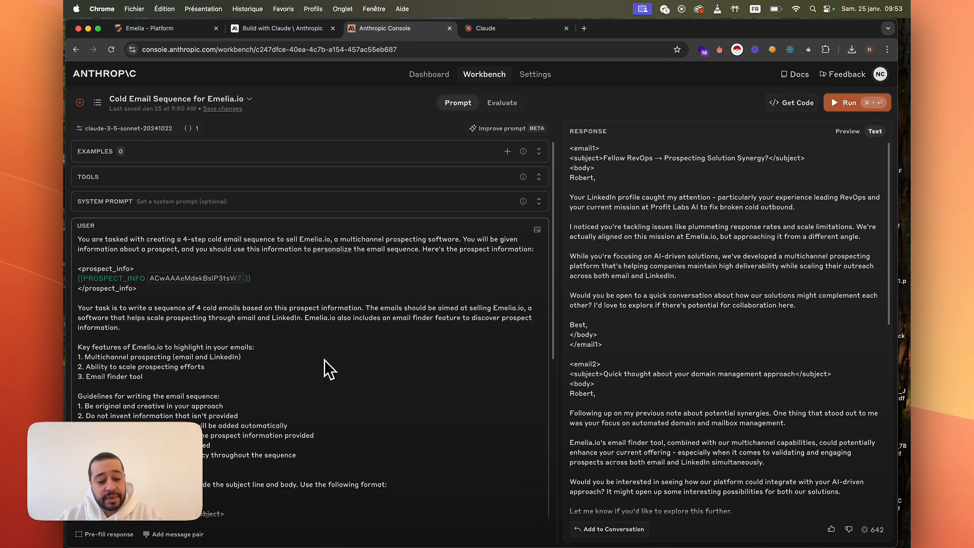
pyautogui.press('super+a')
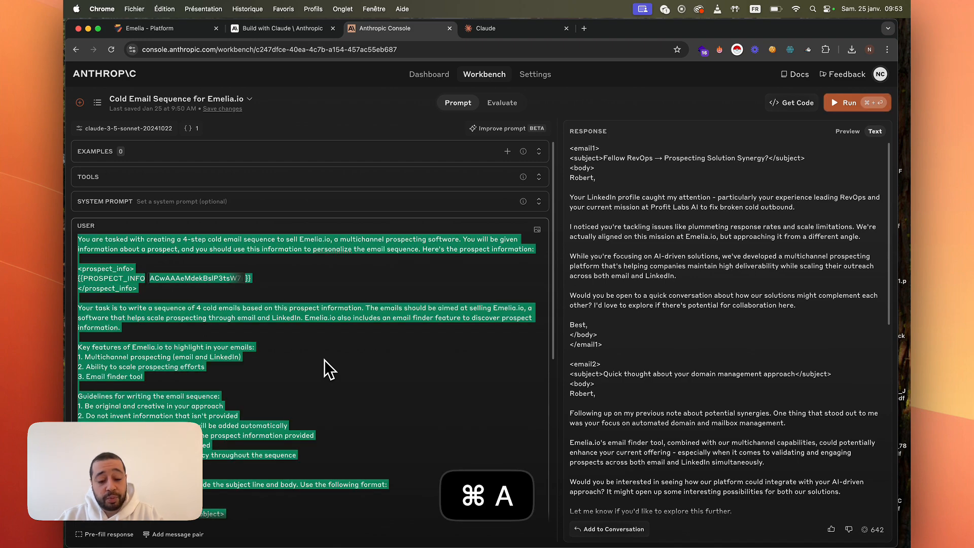
pyautogui.press('super+c')
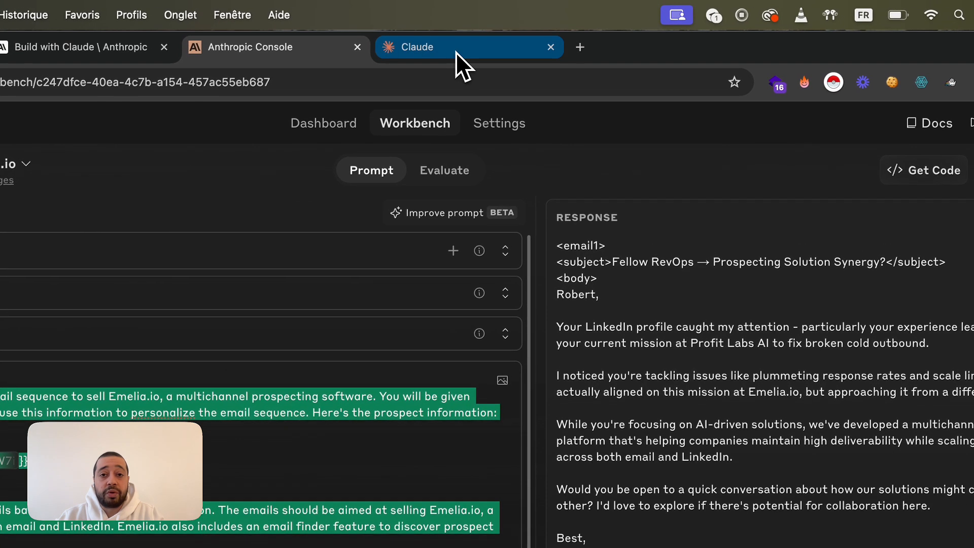
pyautogui.click(453, 50)
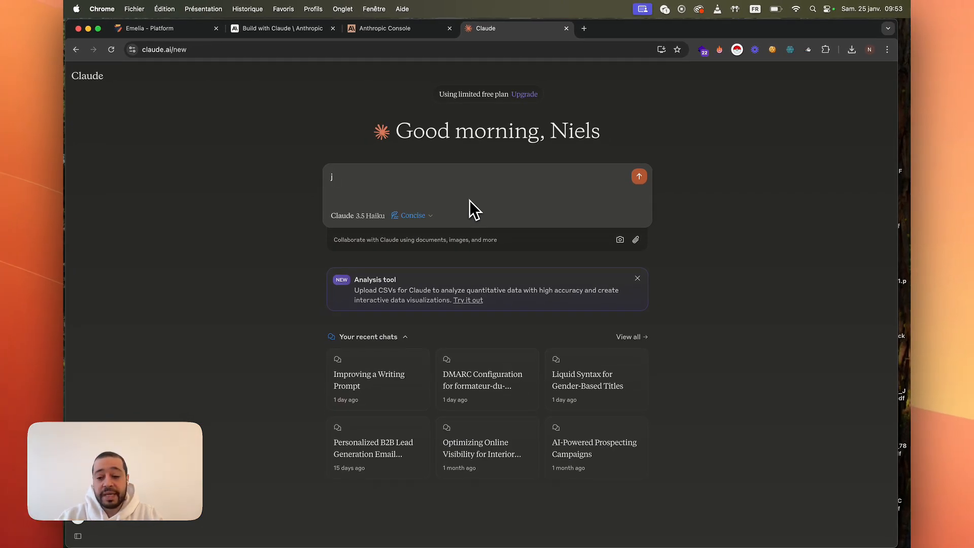
pyautogui.press('BackSpace')
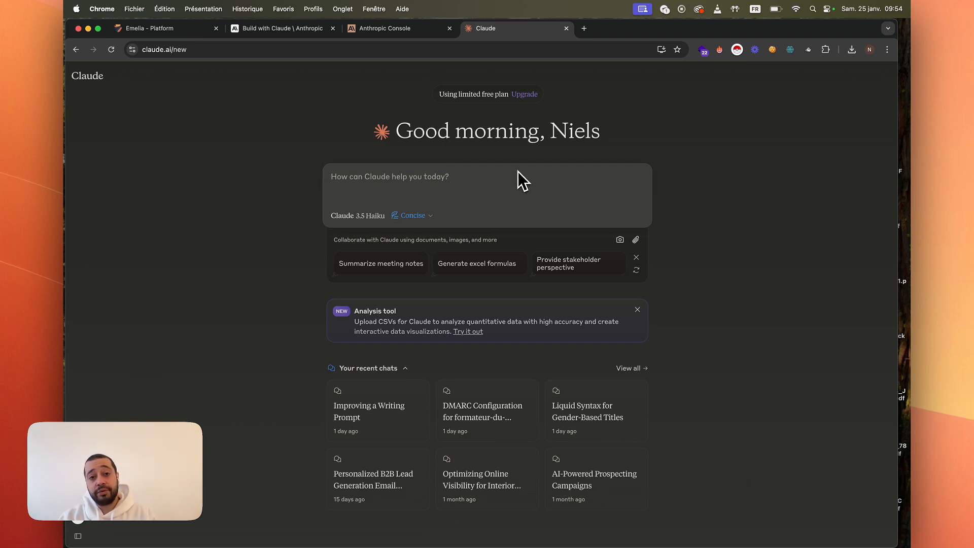
# Step: Return to the Anthropic Console, look over the prompt, and open the test case holding the PROSPECT_INFO value
pyautogui.click(398, 28)
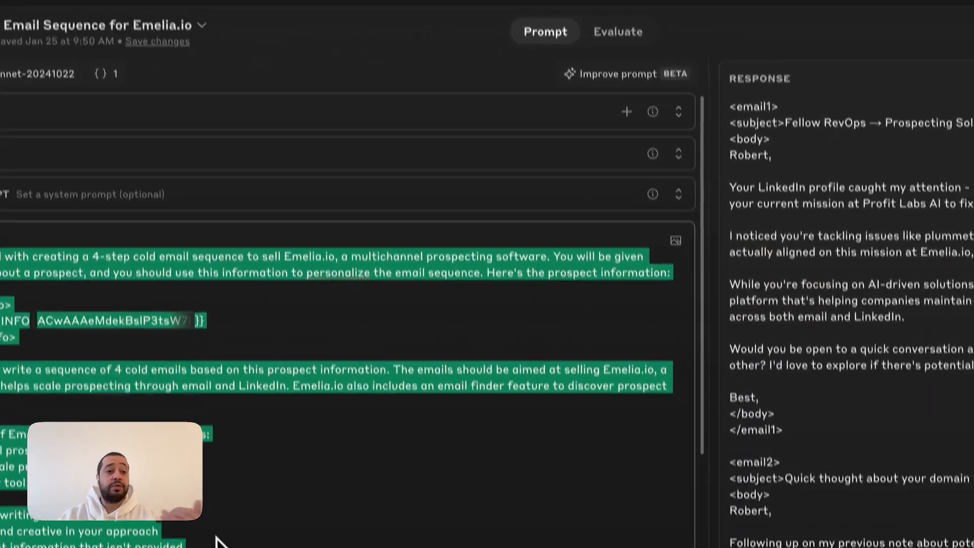
pyautogui.scroll(-6, 215, 538)
pyautogui.scroll(6, 213, 538)
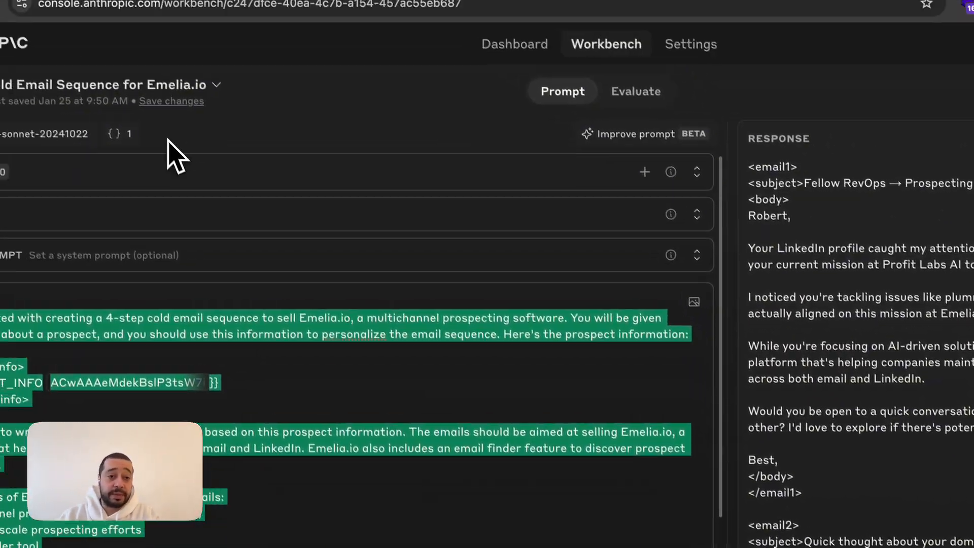
pyautogui.click(56, 33)
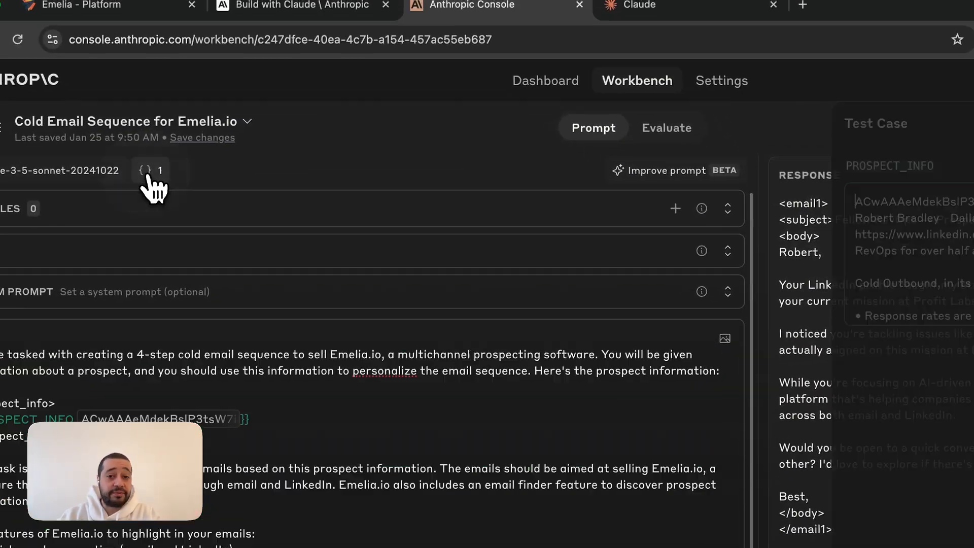
pyautogui.scroll(-5, 692, 315)
pyautogui.scroll(8, 685, 317)
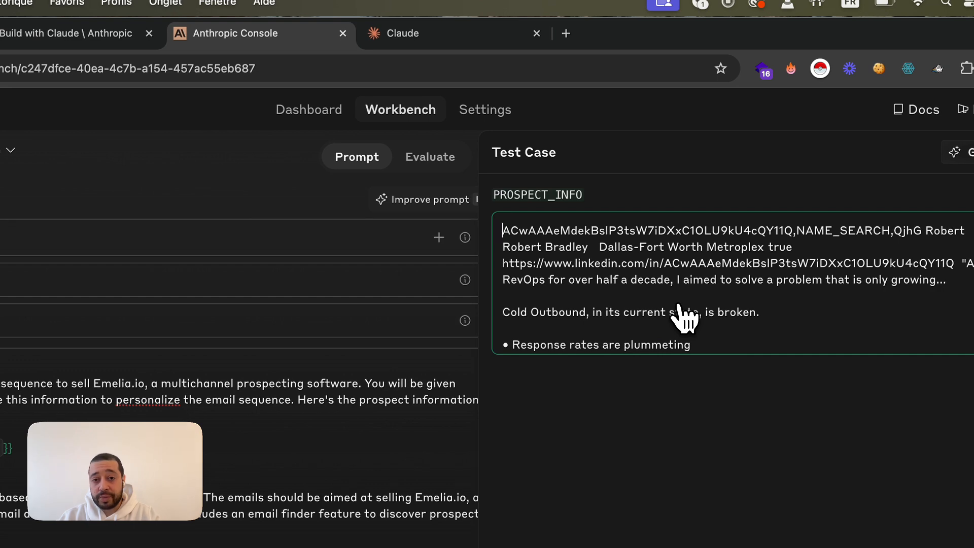
# Step: Look at the evaluation view for the prompt, and return to the prompt view with its test case
pyautogui.click(430, 157)
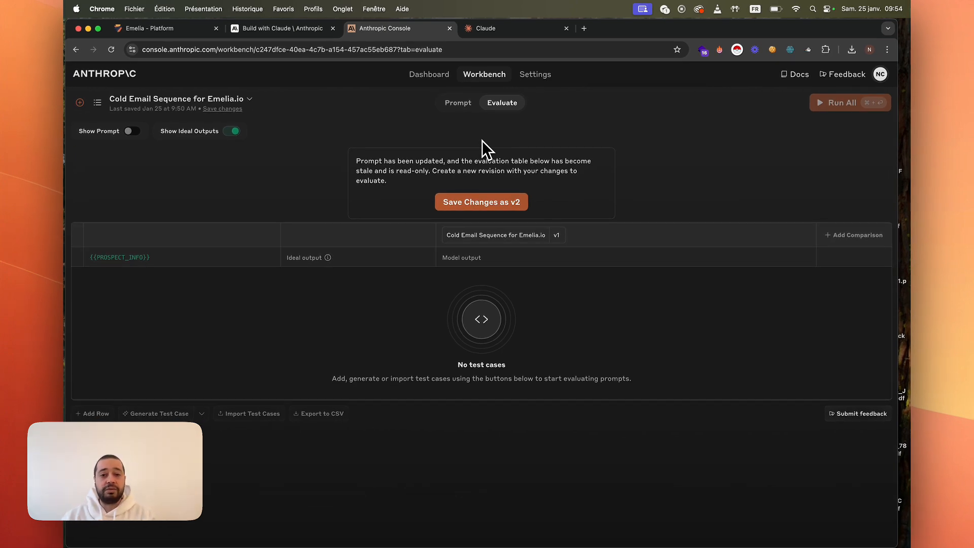
pyautogui.click(458, 103)
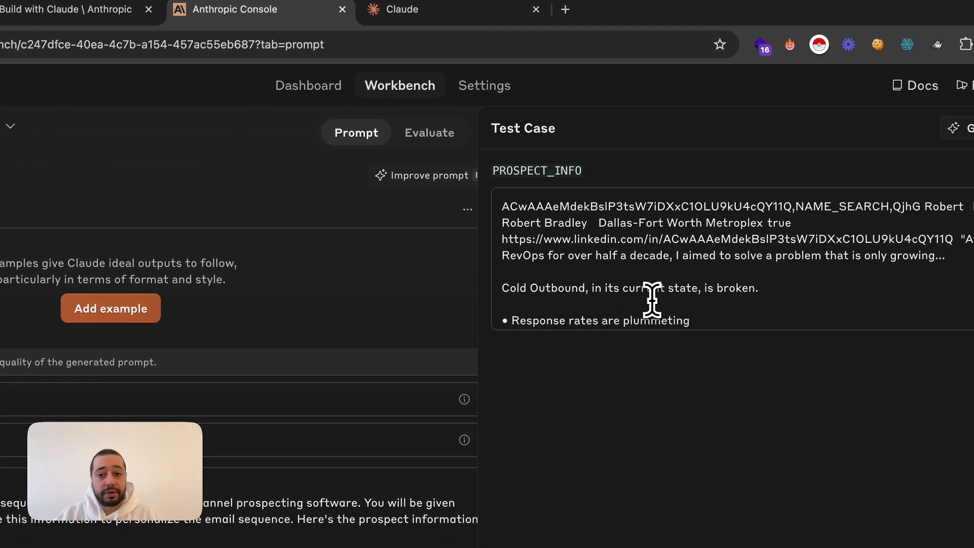
pyautogui.scroll(-10, 652, 299)
pyautogui.scroll(10, 664, 281)
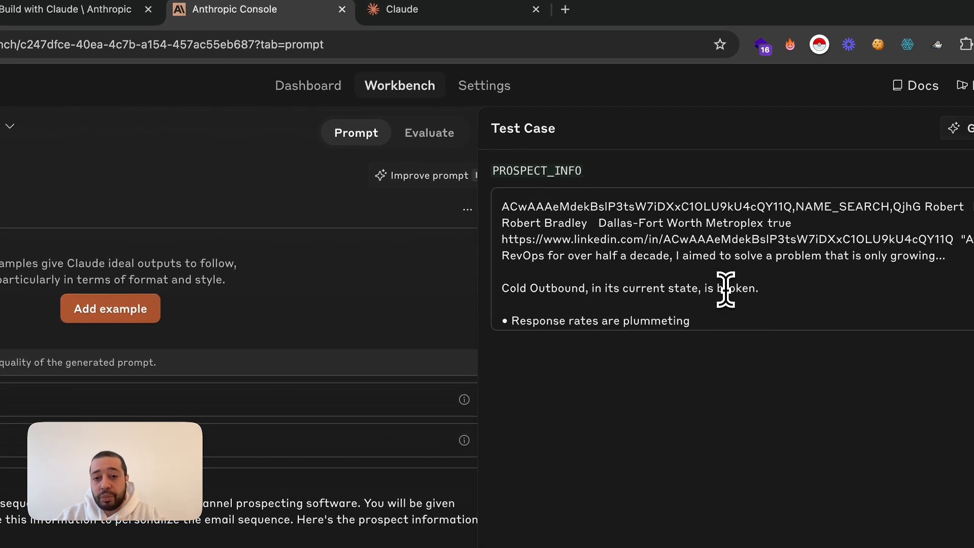
# Step: Look over the prompt's guidelines and email format, and run it again with the current PROSPECT_INFO test case
pyautogui.click(725, 288)
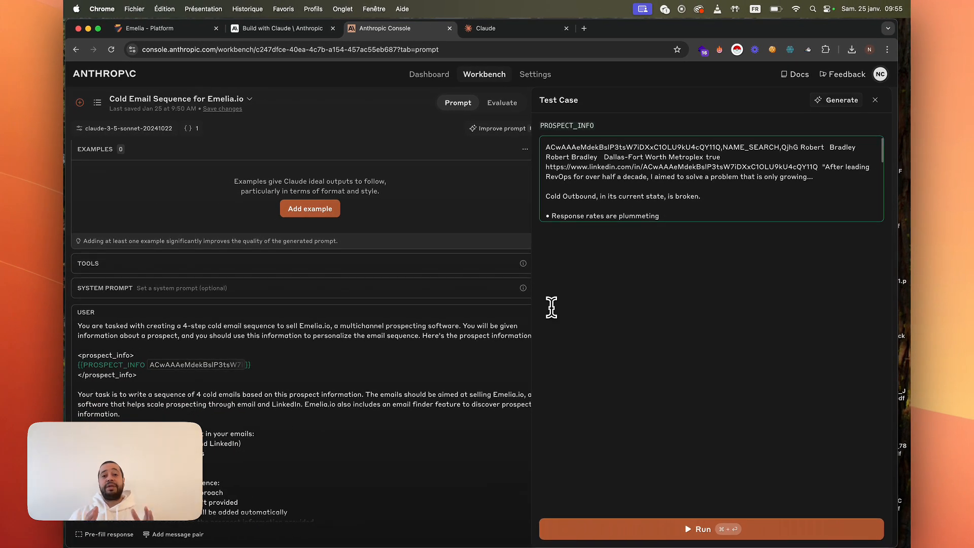
pyautogui.scroll(-10, 296, 371)
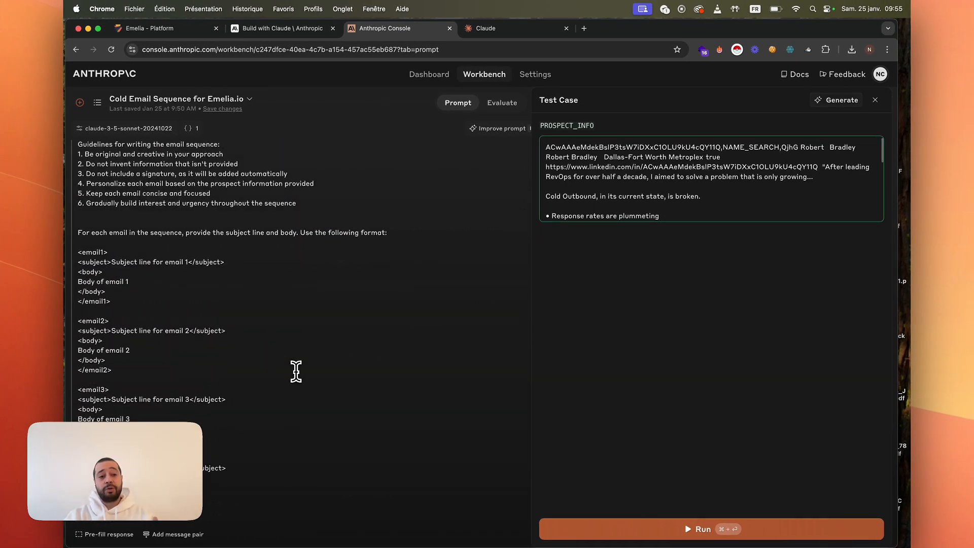
pyautogui.scroll(9, 295, 370)
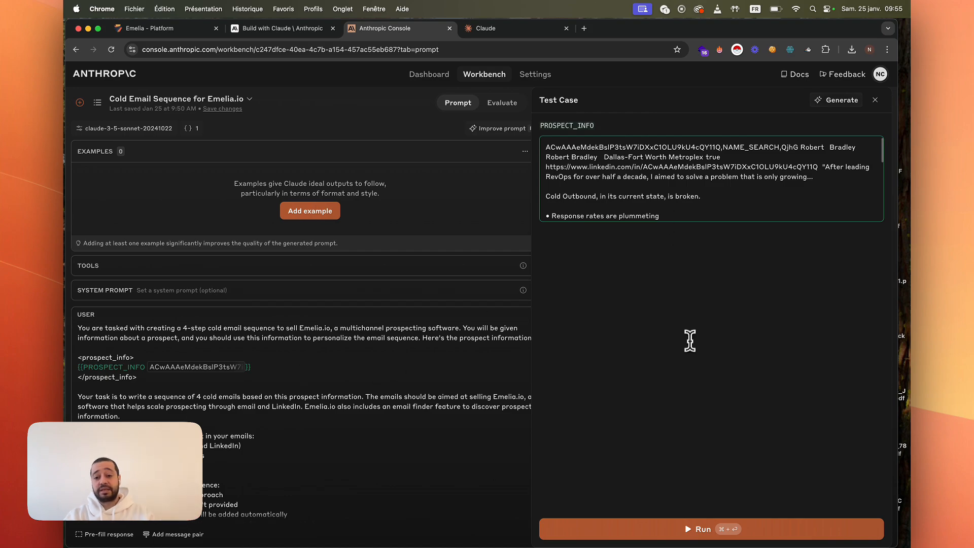
pyautogui.click(650, 527)
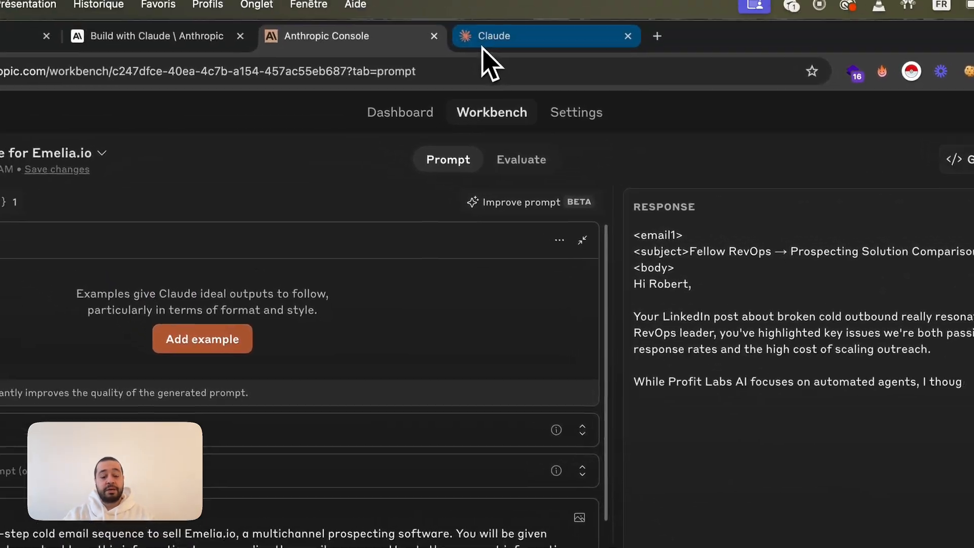
pyautogui.click(498, 53)
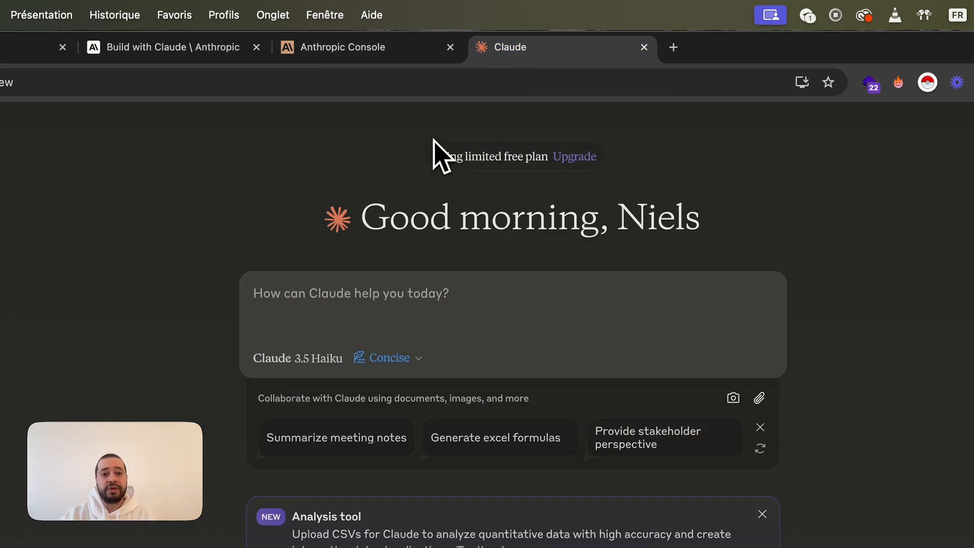
pyautogui.click(374, 51)
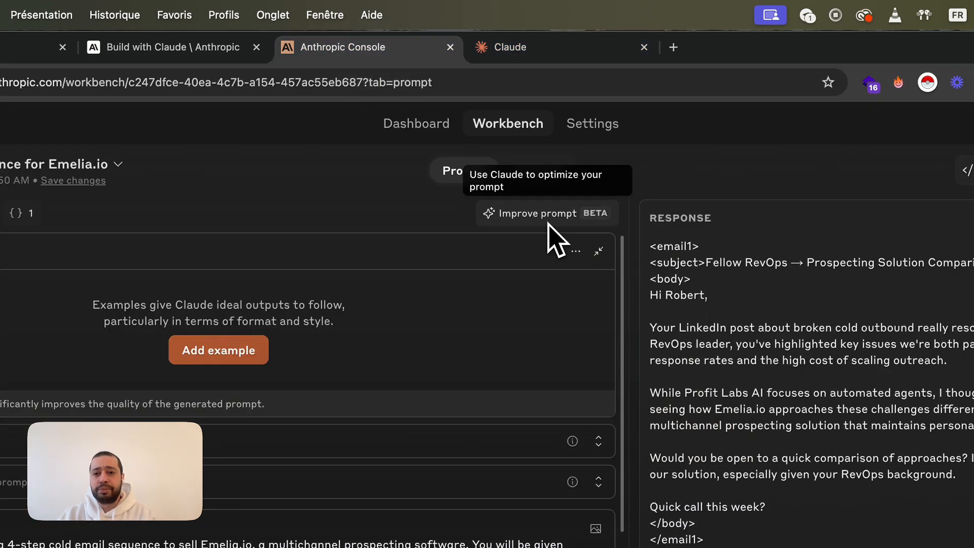